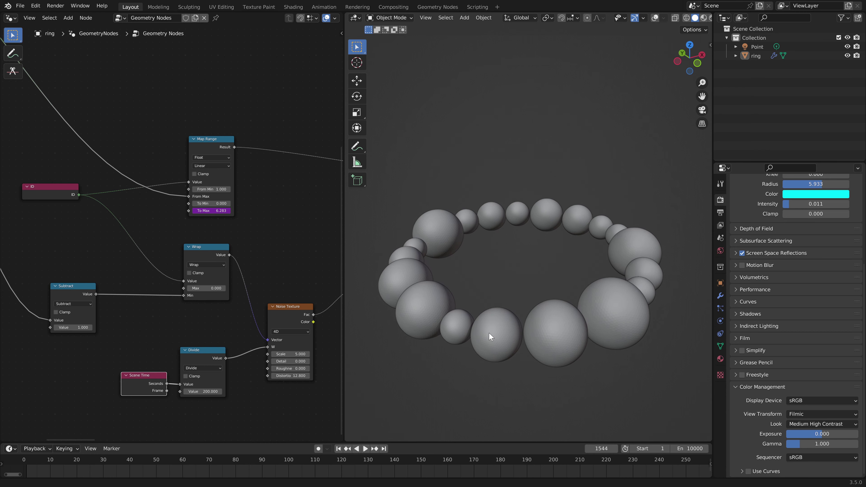
Step: Centre the ring in a top view, play its animation, and maximize the 3D view
key("KP_7")
middle_click_drag(490, 326, 516, 275, "shift")
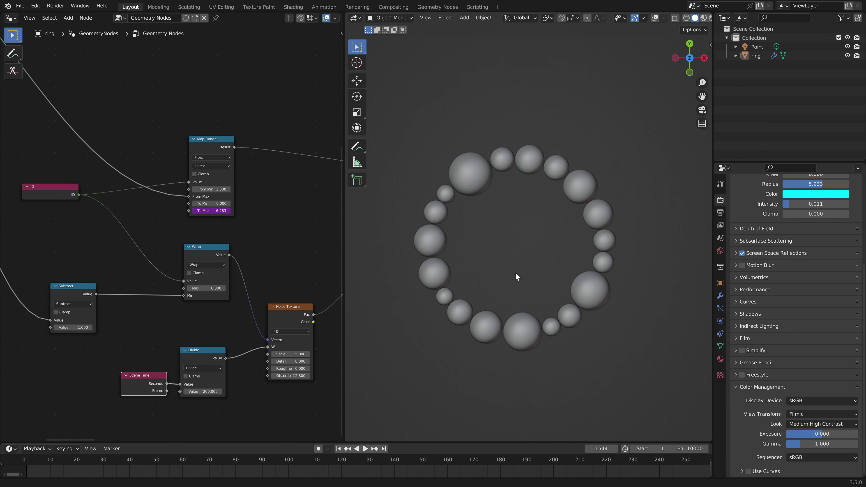
left_click(366, 449)
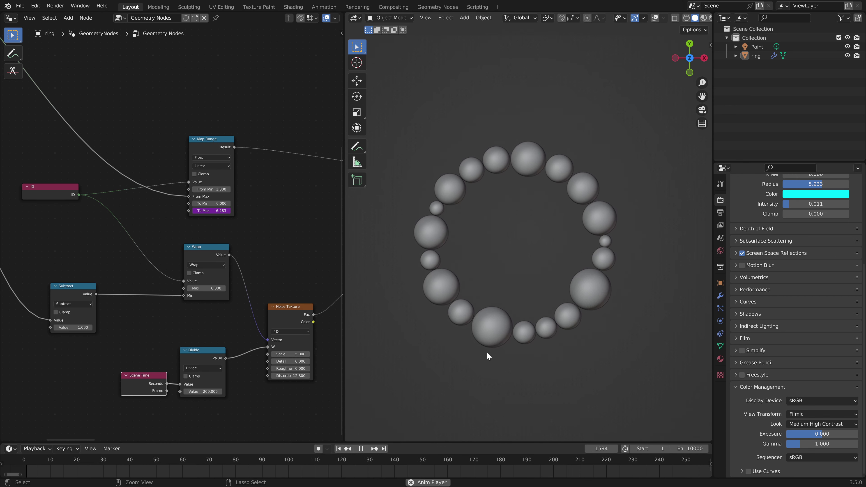
key("ctrl+space")
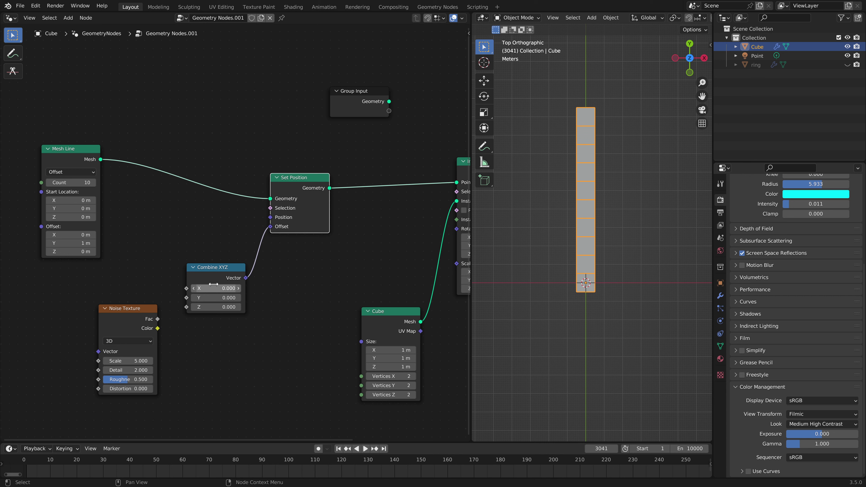
Step: Connect the Noise Texture Fac to the Combine XYZ Y input and switch the noise to 4D
left_click(192, 286)
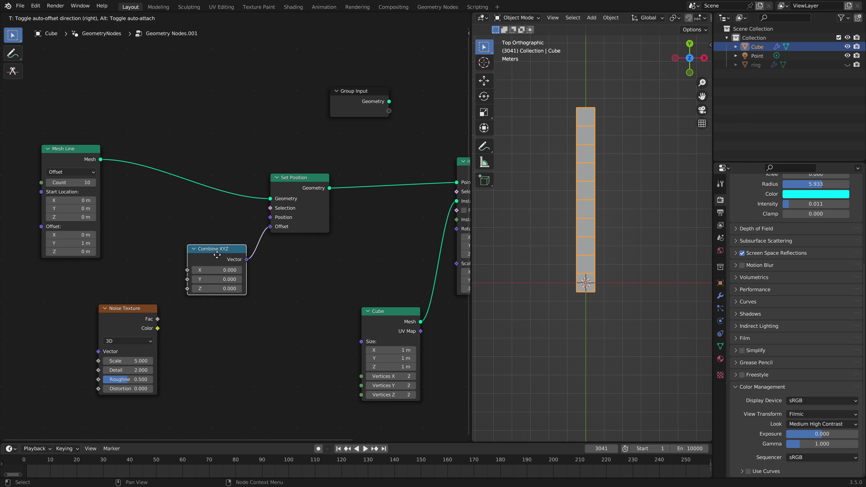
left_click(140, 322)
left_click_drag(142, 322, 187, 279)
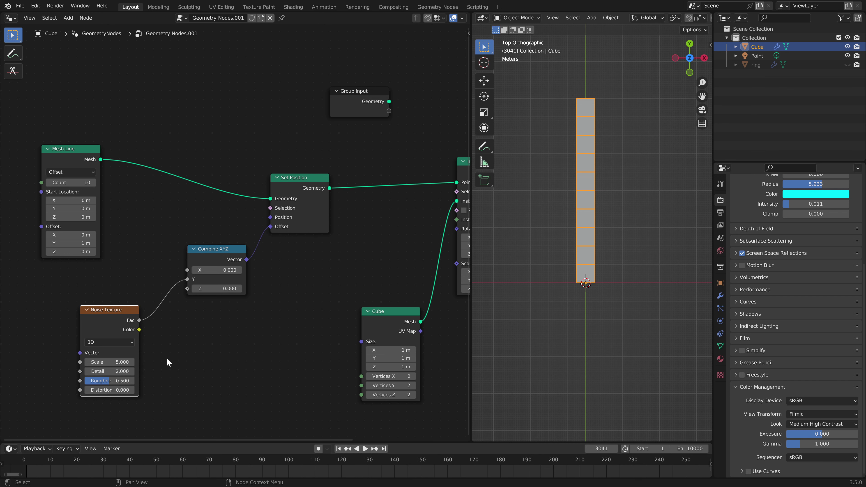
left_click(100, 342)
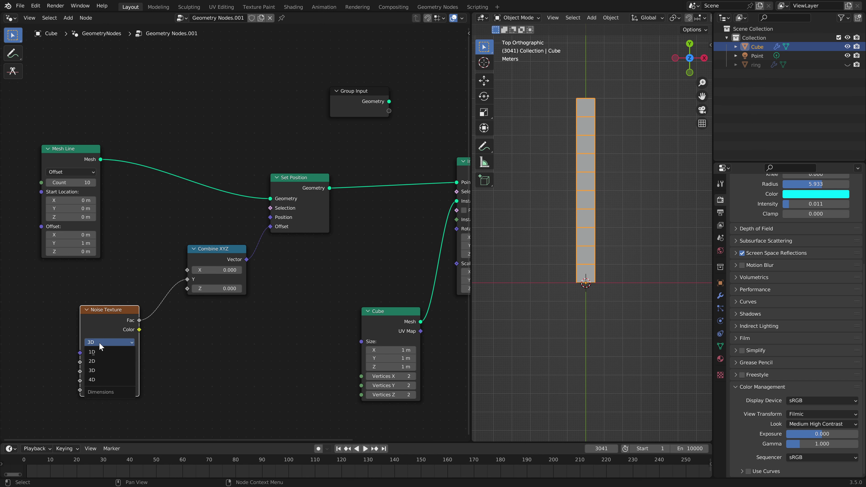
left_click(96, 380)
middle_click_drag(220, 360, 326, 337)
left_click(139, 355)
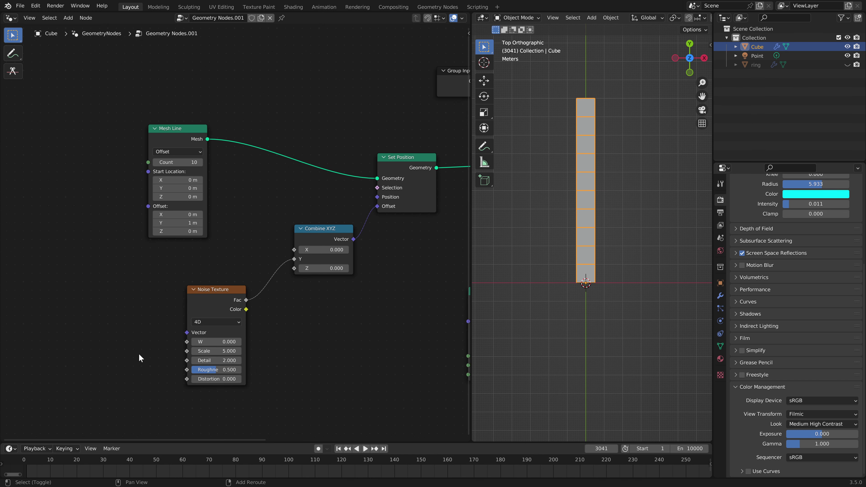
left_click_drag(147, 326, 205, 342)
Step: Rewind to frame 1, space out Noise Texture and Combine XYZ, and search the add menu for 'map'
left_click(339, 449)
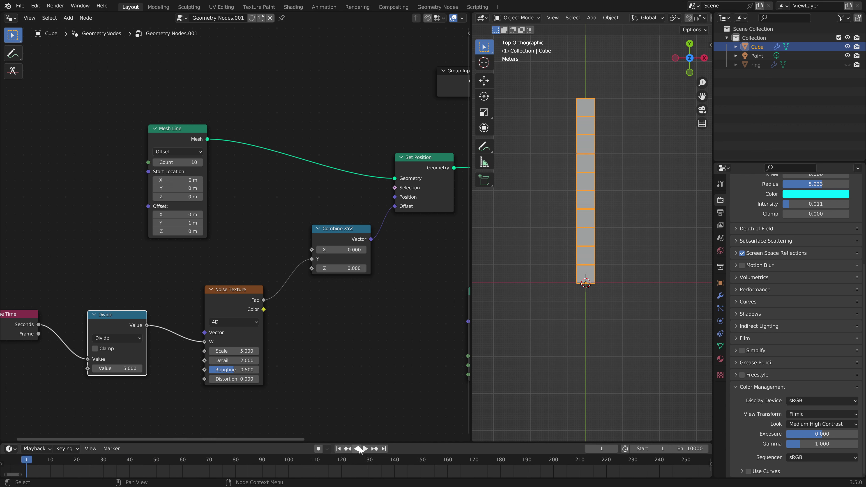
left_click(342, 236)
left_click_drag(342, 236, 344, 277)
left_click_drag(259, 289, 237, 293)
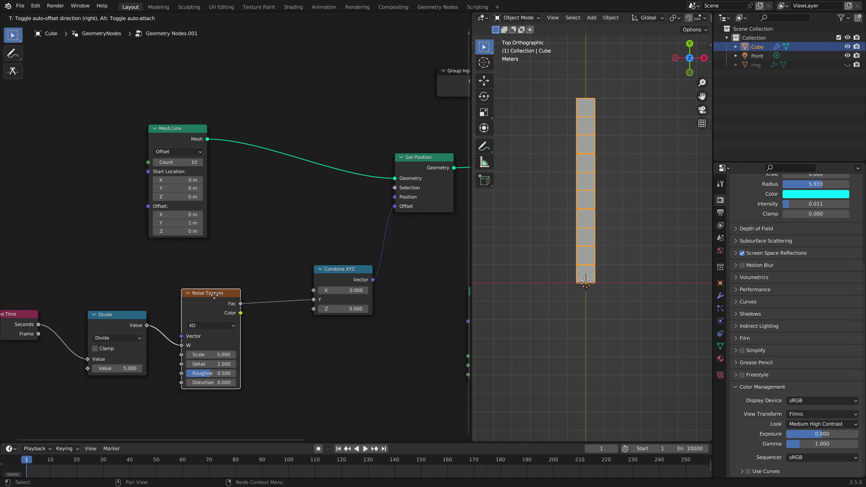
key("shift+a")
left_click(300, 319)
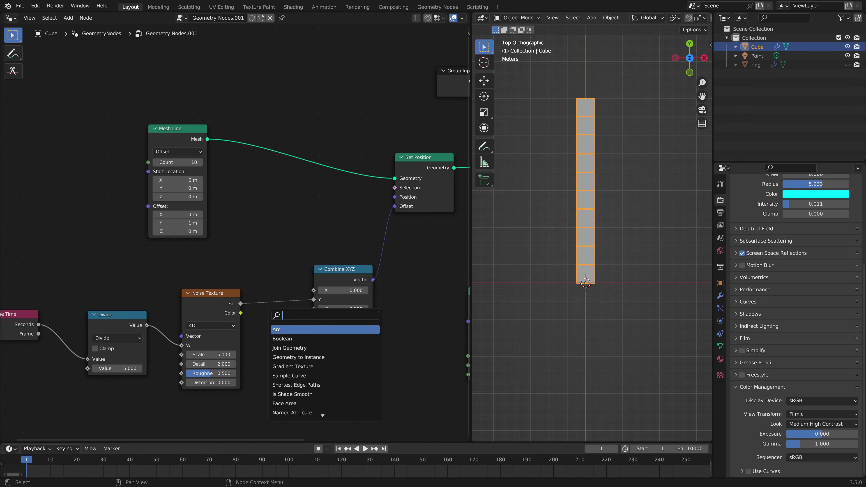
type("map")
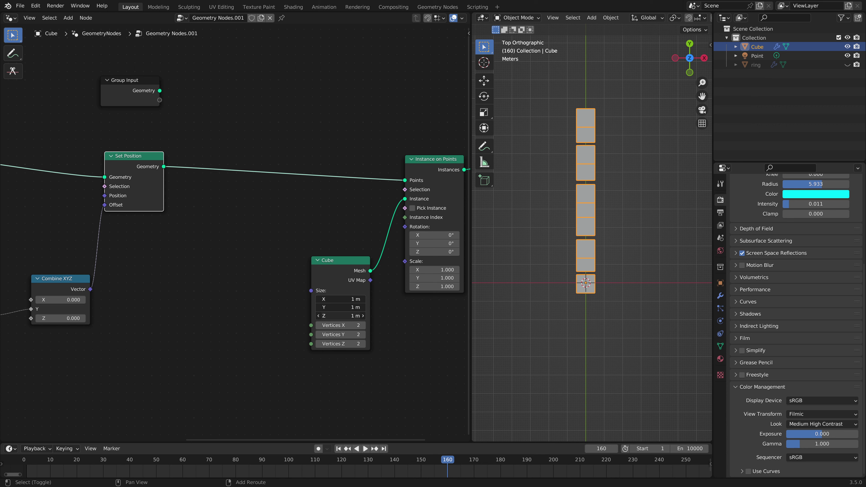
Step: Shrink the Cube node size to 0.26 m and bring the Map Range node into view
left_click_drag(341, 299, 341, 315)
scroll(623, 304, "up", 3)
scroll(648, 373, "up", 3)
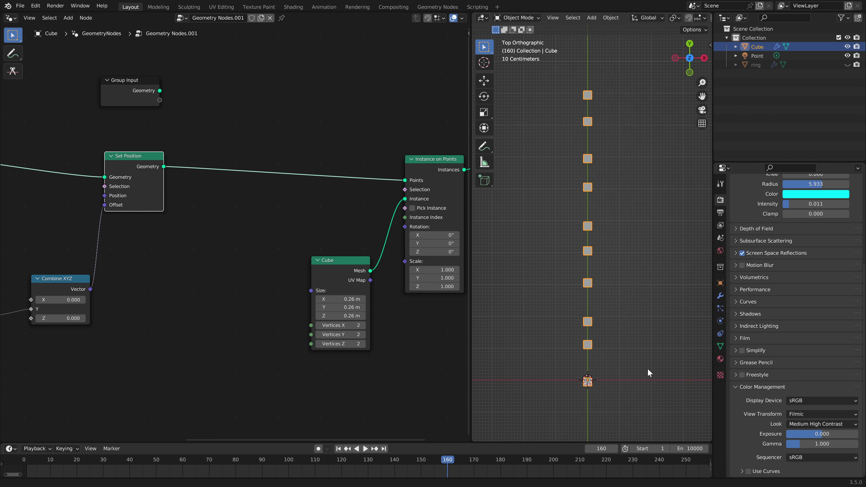
middle_click_drag(194, 329, 329, 304)
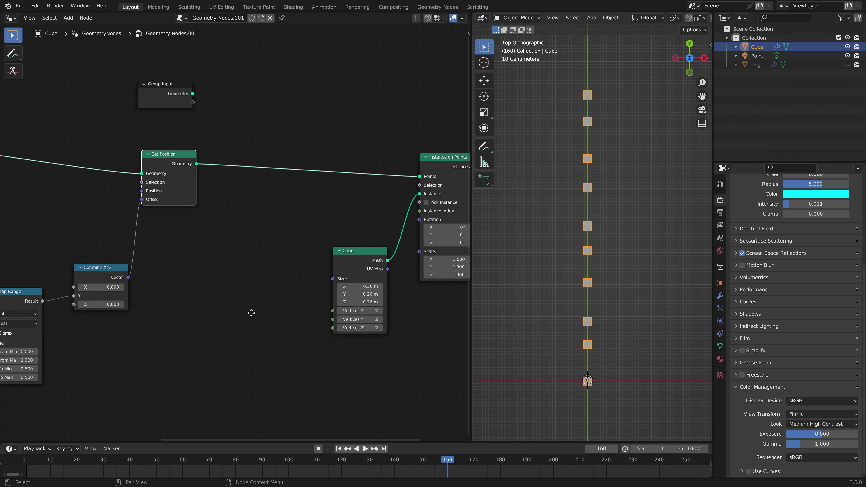
Step: Add a Store Named Attribute node by searching 'sto'
key("shift+a")
left_click(329, 304)
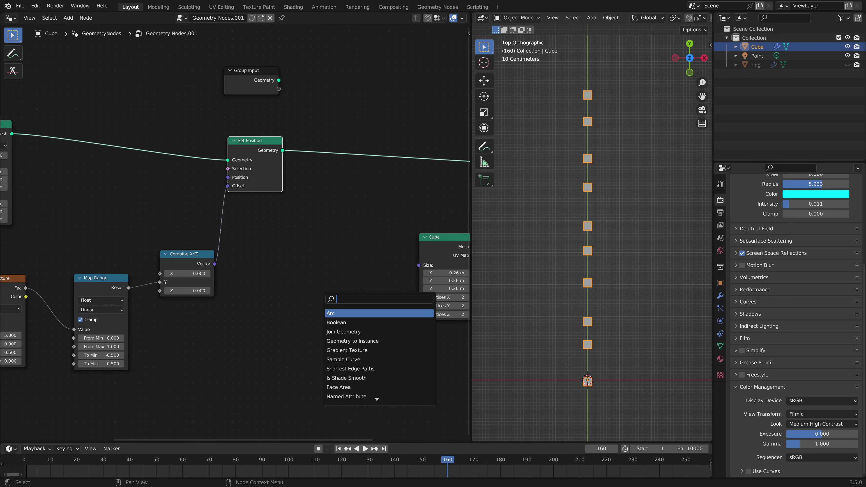
type("st")
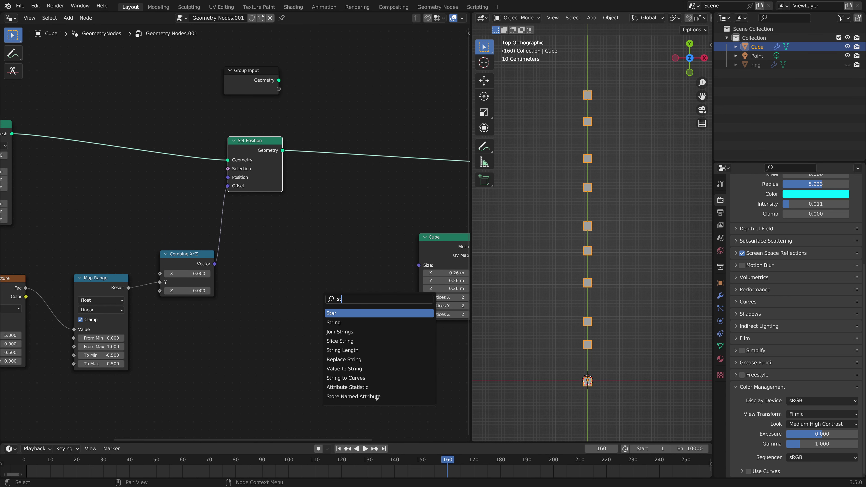
type("o")
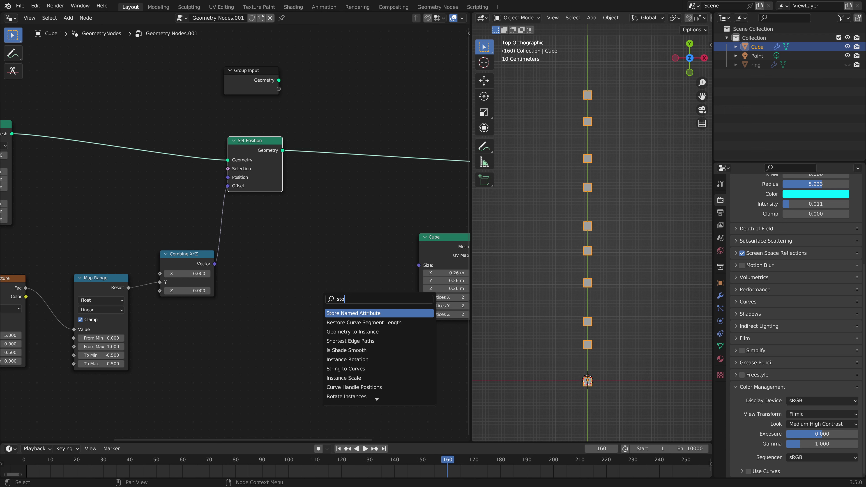
key("Return")
Step: Insert Store Named Attribute between Set Position and Instance on Points, shifting Set Position and Combine XYZ left
left_click(333, 164)
middle_click_drag(317, 308, 201, 310)
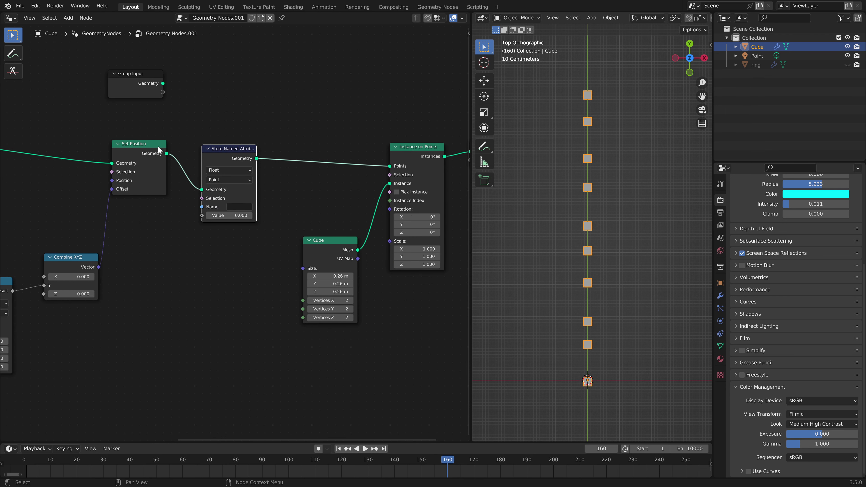
left_click_drag(158, 150, 133, 146)
left_click_drag(73, 256, 50, 242)
Step: Add an Edge Vertices node to the tree
key("shift+a")
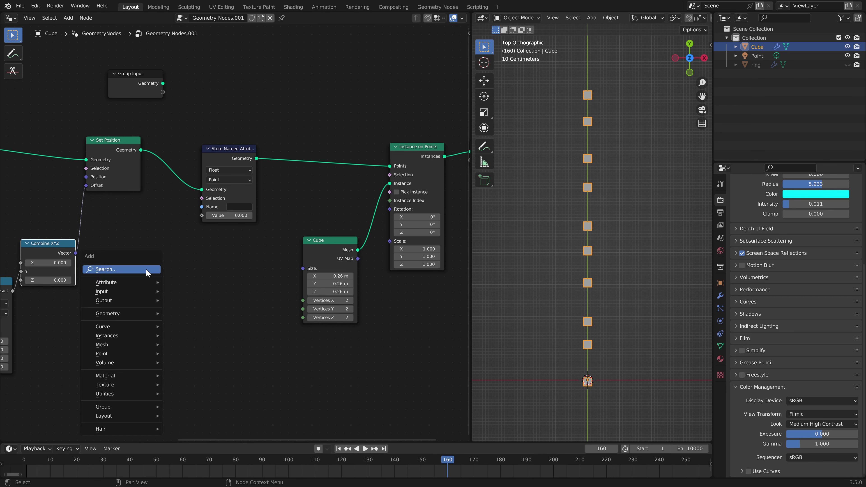
type("veri")
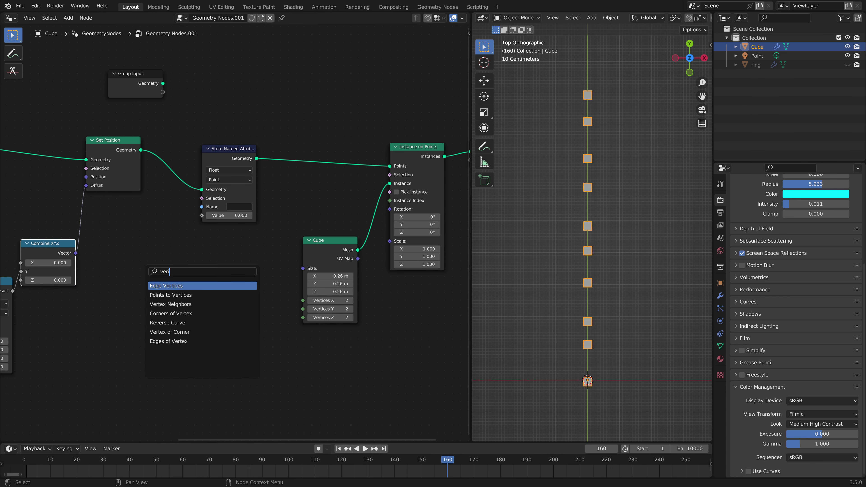
key("Return")
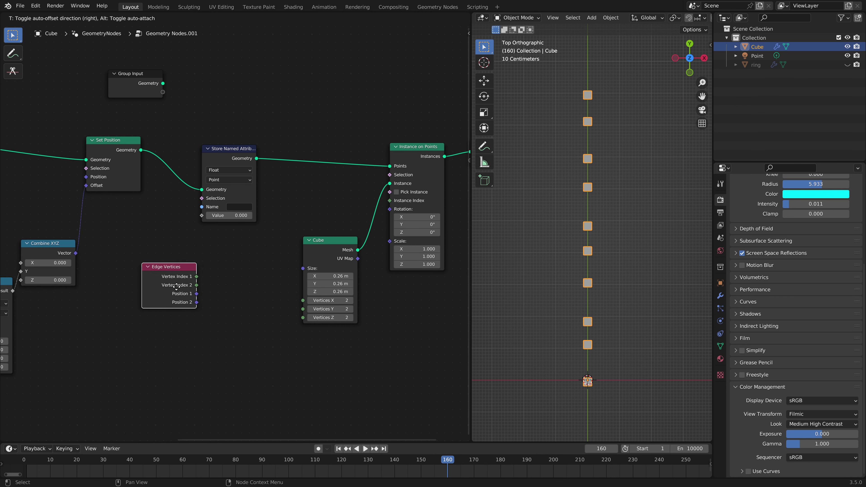
left_click(160, 283)
Step: Name the stored attribute 'edgelen'
left_click_drag(232, 148, 258, 144)
left_click(265, 203)
type("edgelen")
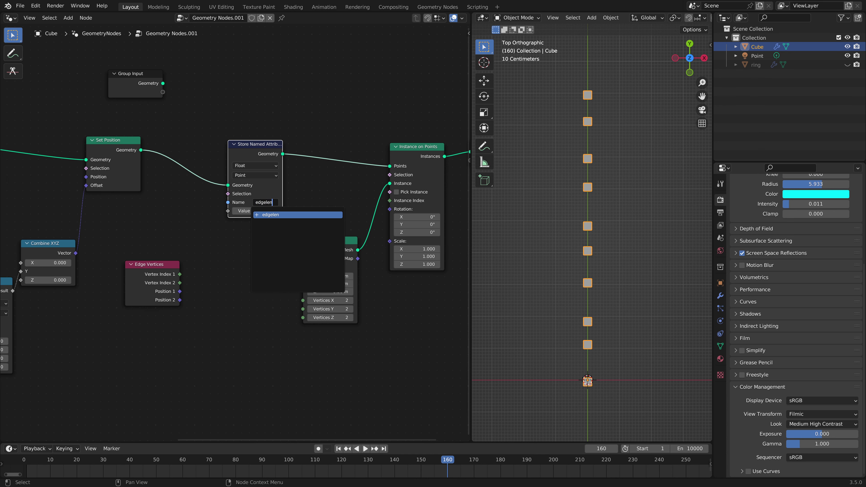
key("Return")
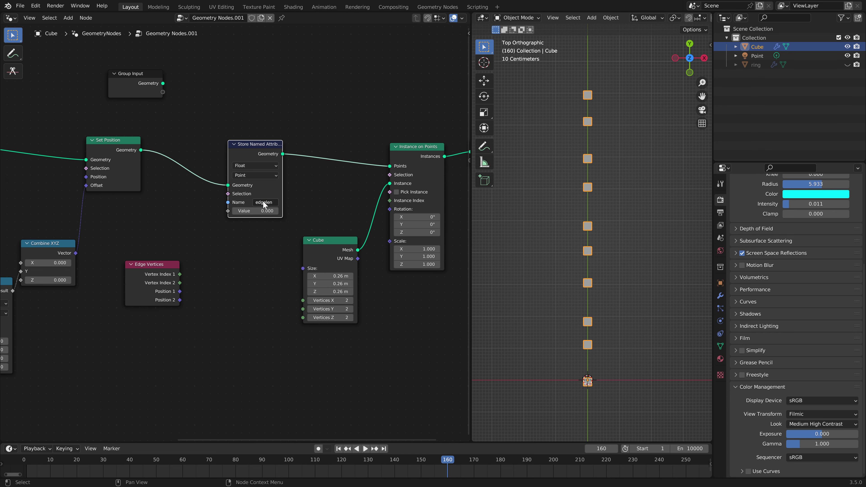
Step: Add a vector math Add node beside Edge Vertices
scroll(263, 200, "up", 2)
scroll(253, 249, "up", 1)
middle_click_drag(320, 253, 339, 253)
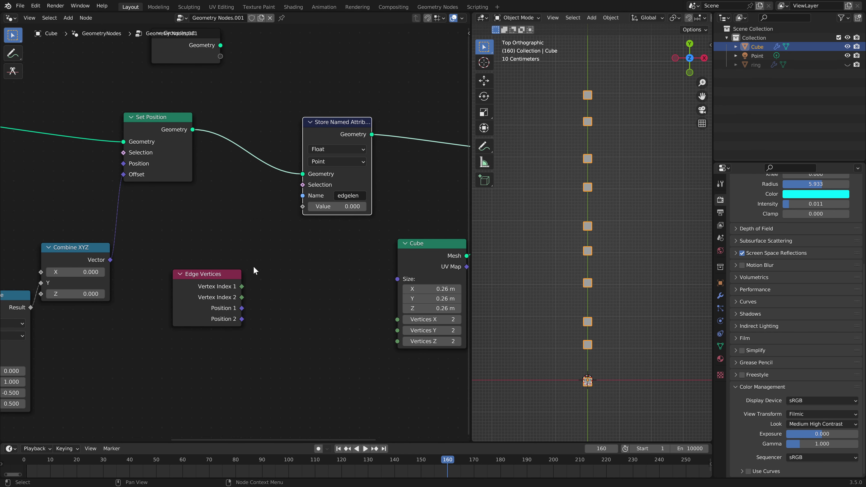
left_click_drag(234, 274, 213, 294)
key("shift+a")
type("add")
key("Return")
Step: Feed Edge Vertices positions into the vector node and set its operation to Distance
left_click(237, 298)
mouse_move(239, 285)
left_mouse_down()
mouse_move(221, 329)
mouse_move(239, 295)
left_mouse_up()
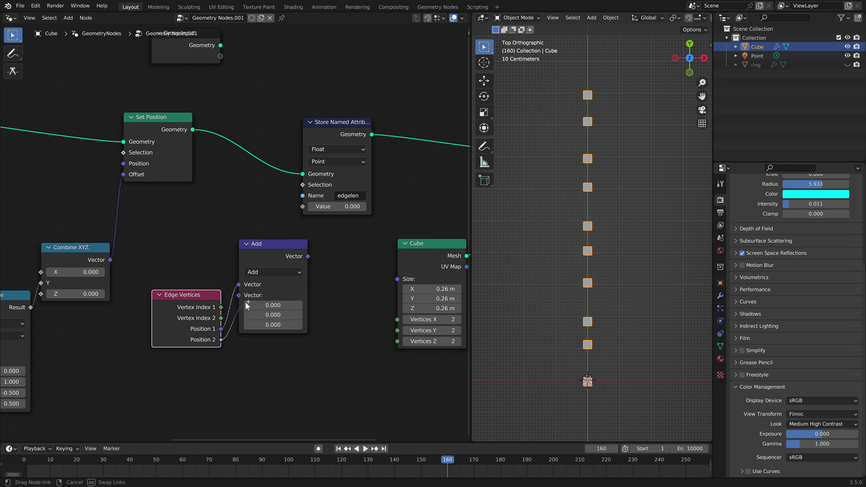
left_click(273, 272)
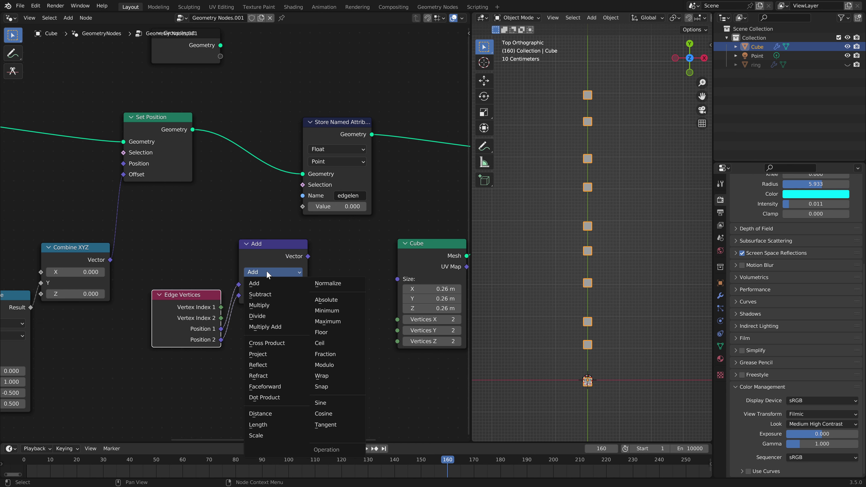
left_click(265, 414)
left_click_drag(213, 295, 176, 334)
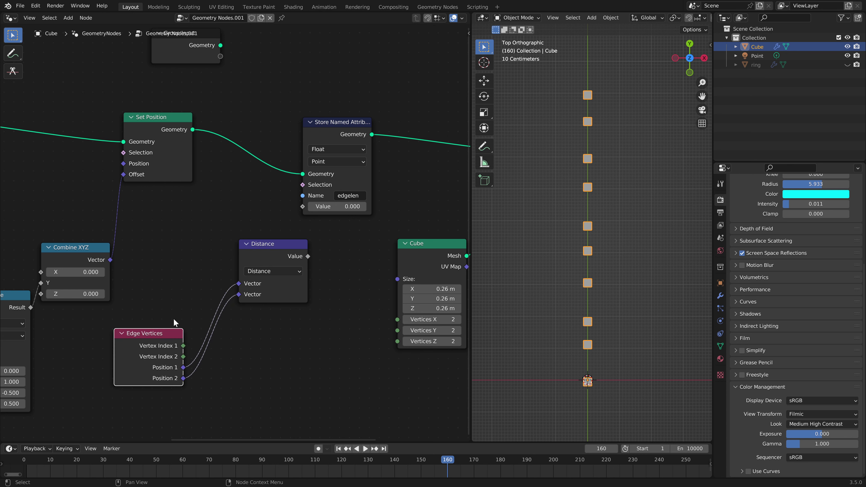
mouse_move(267, 259)
left_mouse_down()
mouse_move(228, 346)
mouse_move(291, 241)
left_mouse_up()
Step: Store the edge distance as the attribute value on the Edge domain
left_click_drag(257, 217, 305, 207)
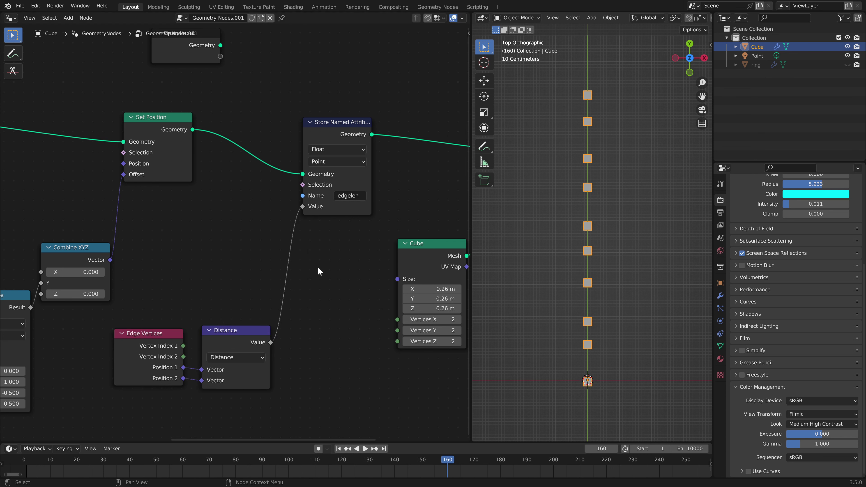
left_click(320, 162)
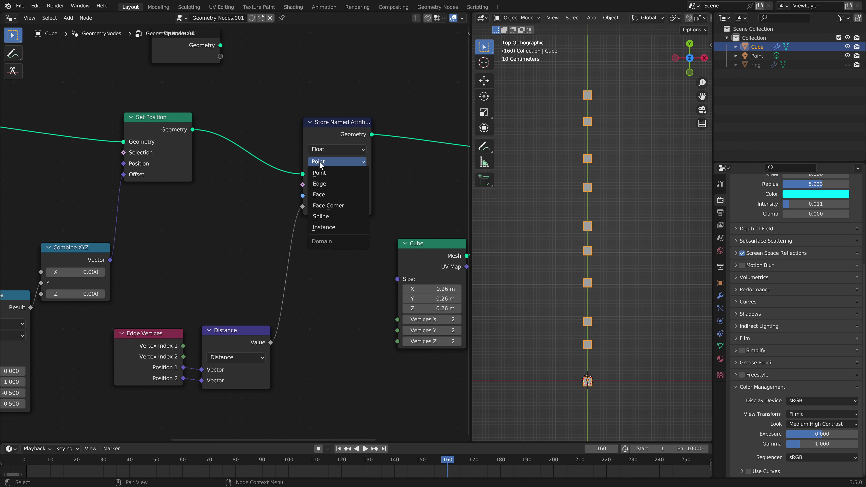
left_click(317, 174)
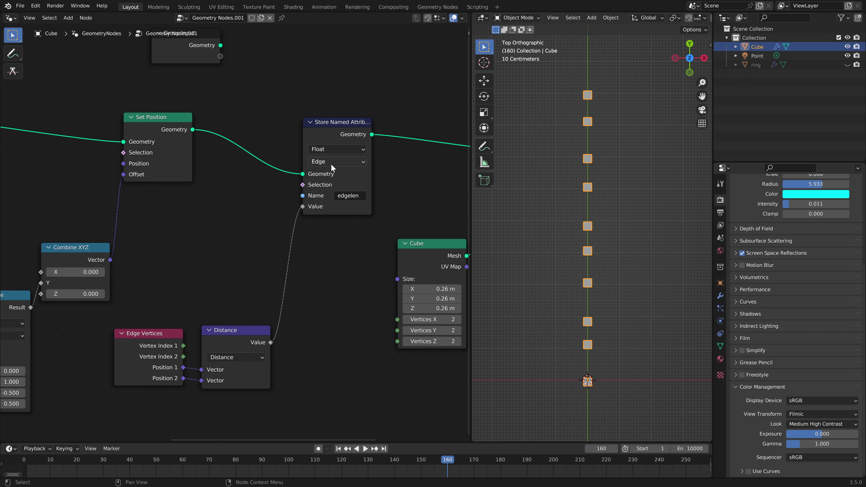
Step: Rearrange the Group Output, Instance on Points and Cube nodes
middle_click_drag(338, 325, 78, 378)
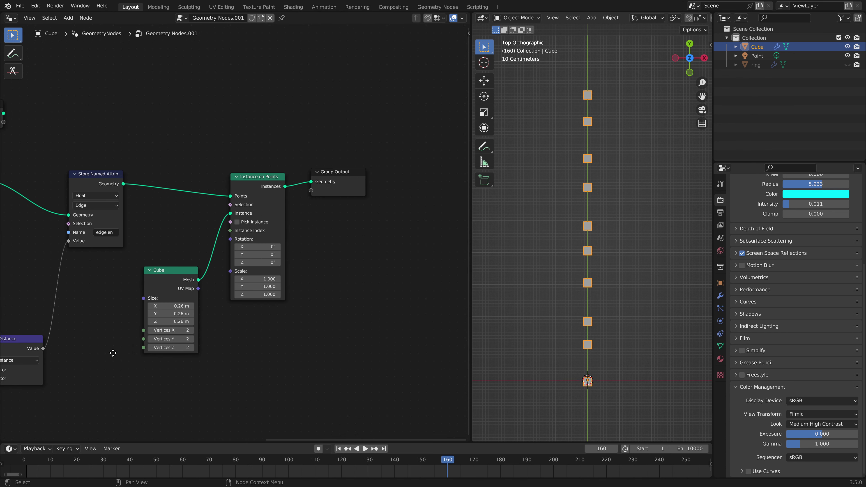
left_click_drag(312, 188, 443, 184)
left_click_drag(246, 178, 258, 172)
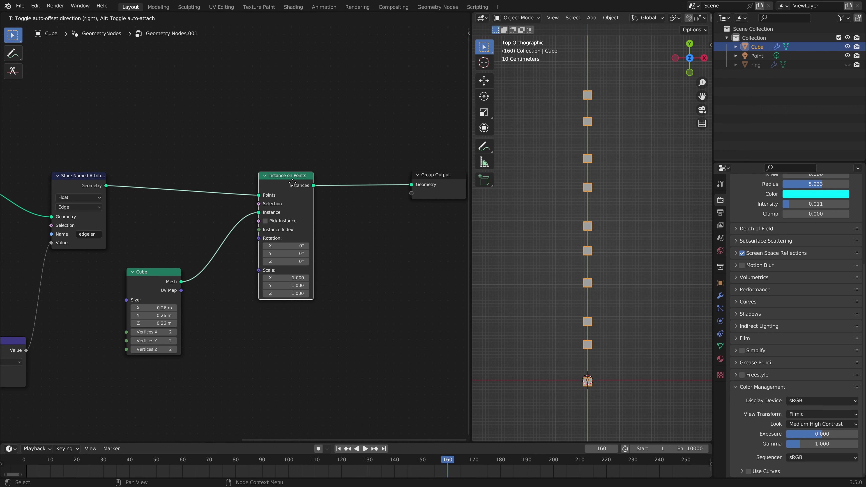
left_click_drag(149, 280, 159, 284)
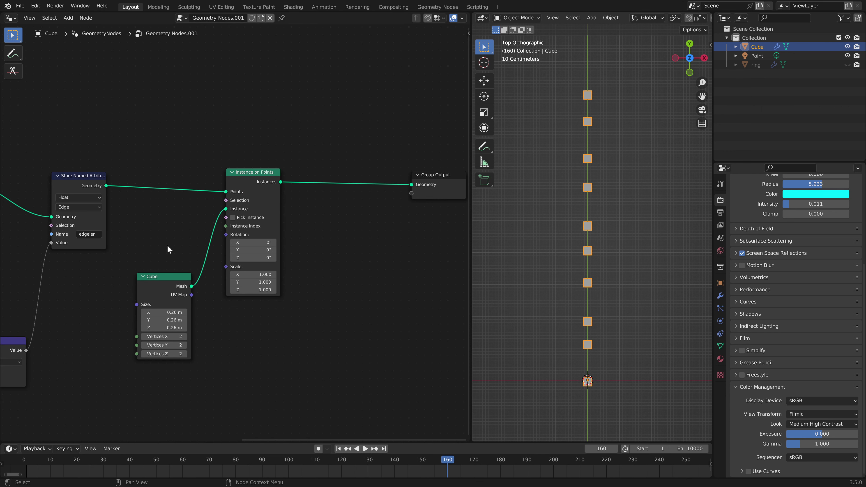
key("shift+a")
Step: Insert a Mesh to Points node set to Edges before Instance on Points
left_click(167, 245)
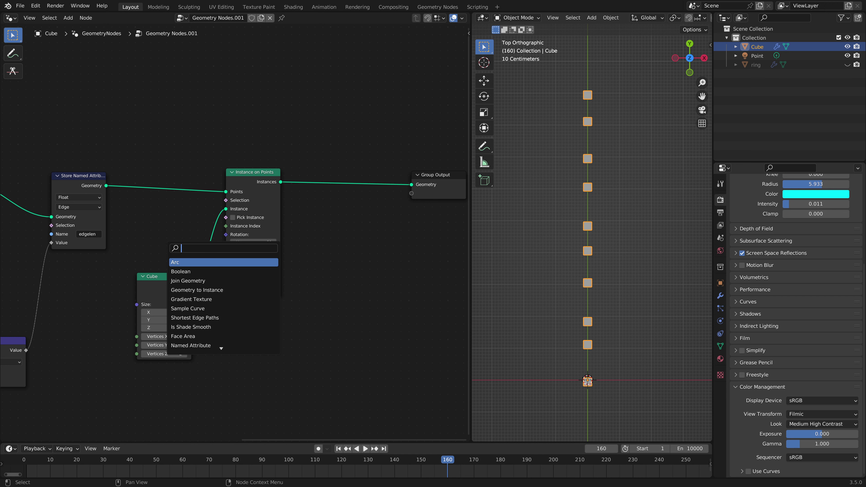
type("mesh")
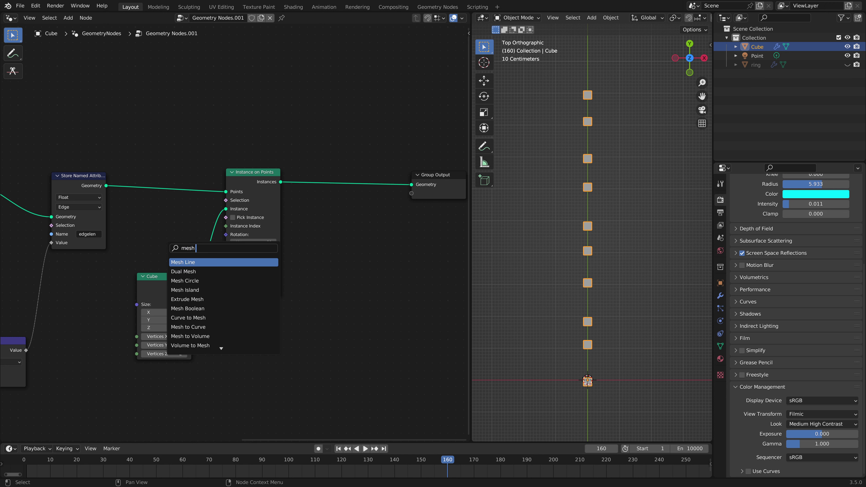
type(" t")
key("Down")
key("Down")
key("Down")
key("Up")
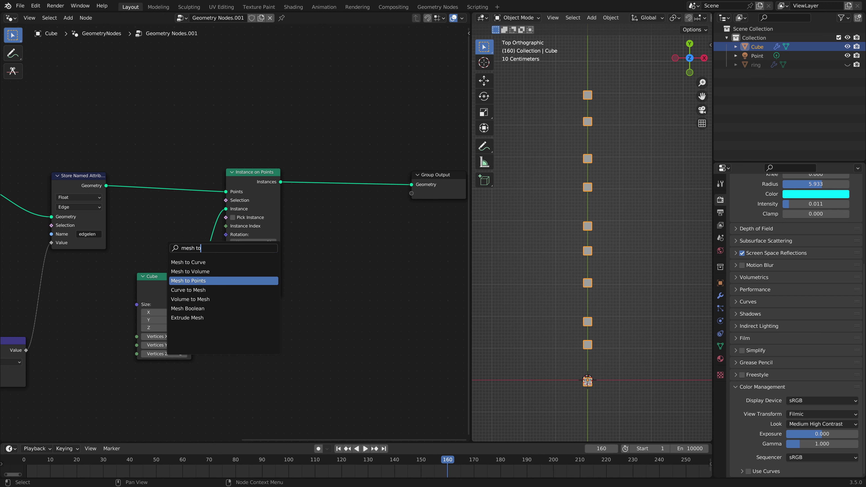
key("Return")
left_click(160, 215)
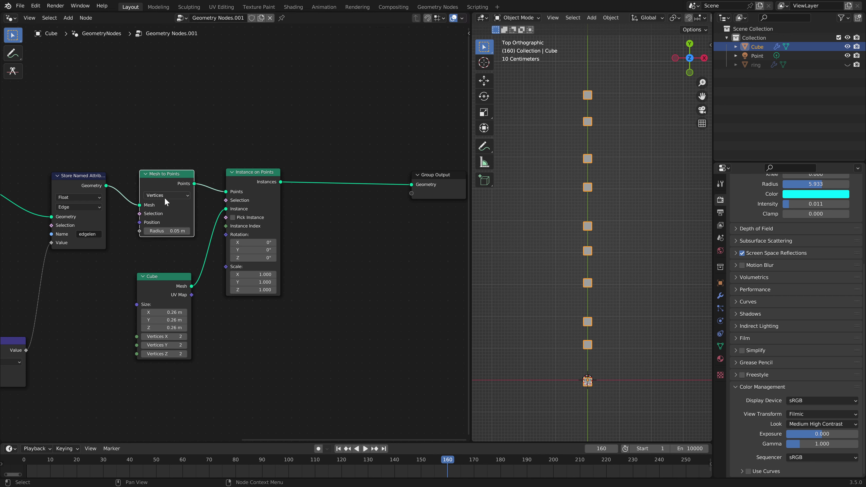
left_click(166, 196)
left_click(160, 212)
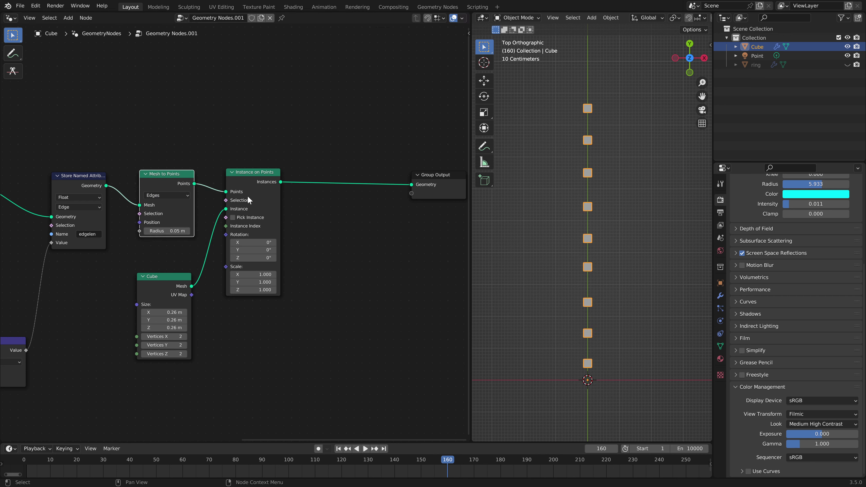
left_click_drag(259, 182, 281, 184)
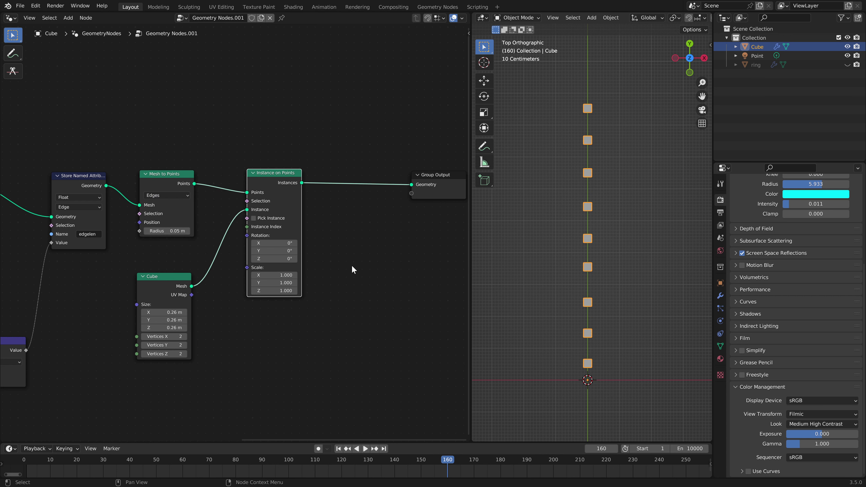
scroll(352, 268, "up", 1)
middle_click_drag(352, 266, 268, 276)
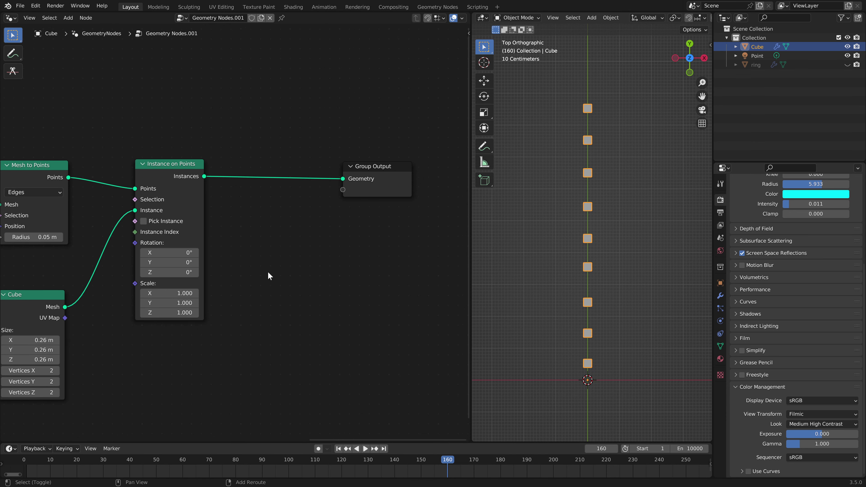
Step: Insert a Scale Instances node on the link into Group Output
key("shift+a")
type("scale")
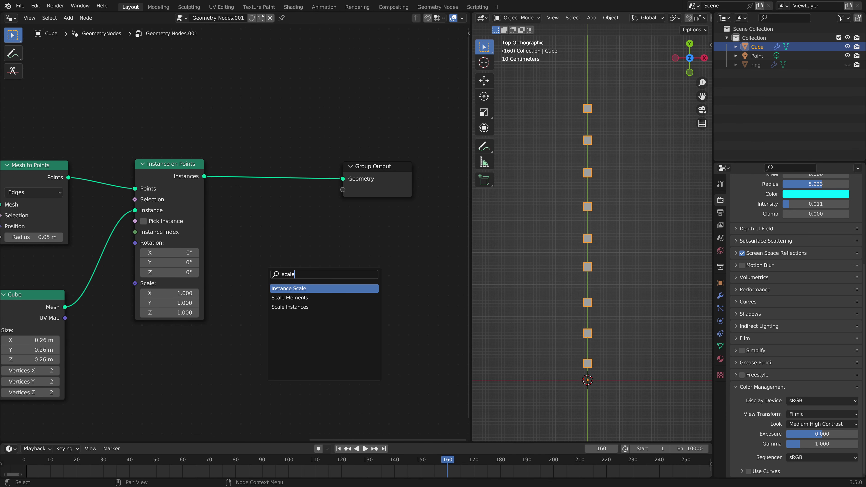
key("Down")
key("Down")
key("Return")
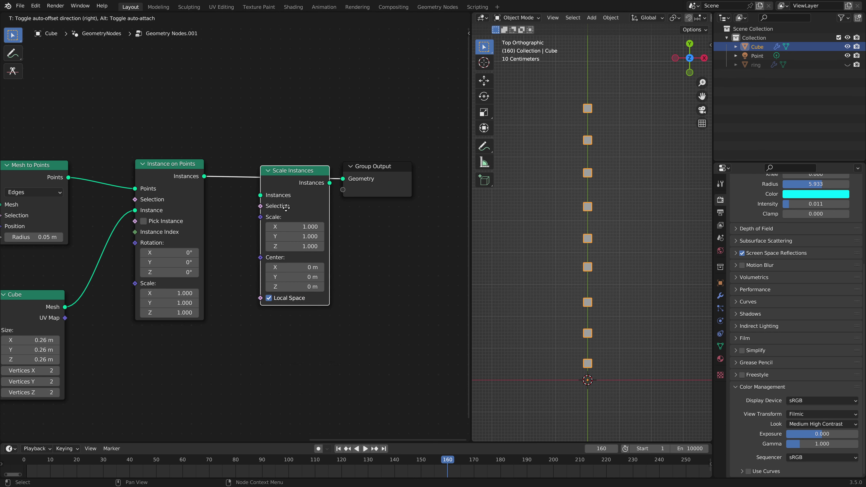
left_click(292, 236)
left_click_drag(309, 170, 375, 164)
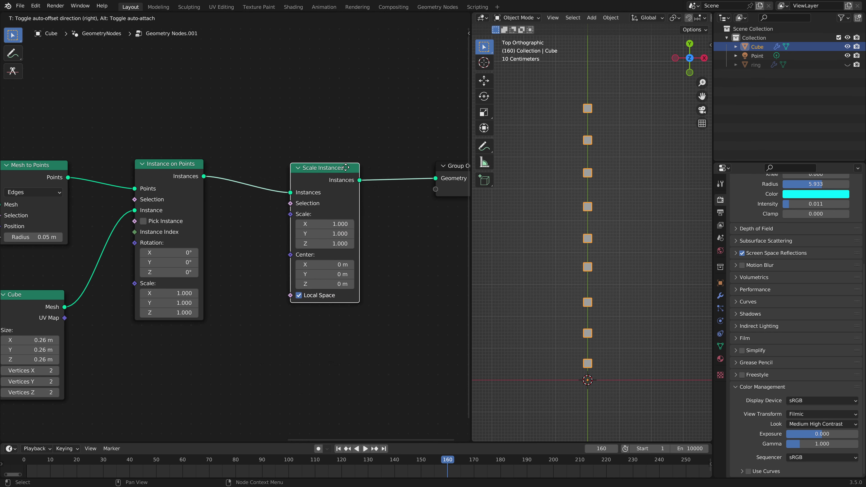
left_click(291, 207)
Step: Connect a Named Attribute reading 'edgelen' to the Scale Instances scale
key("shift+a")
type("n")
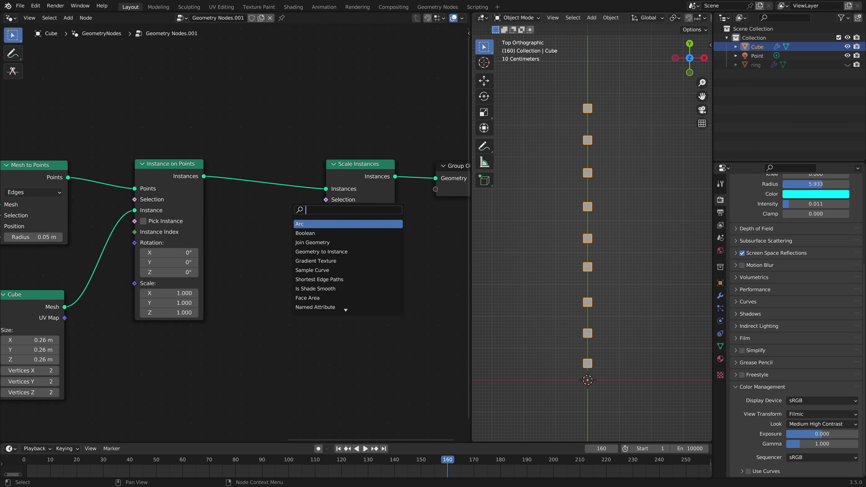
type("amed")
key("Return")
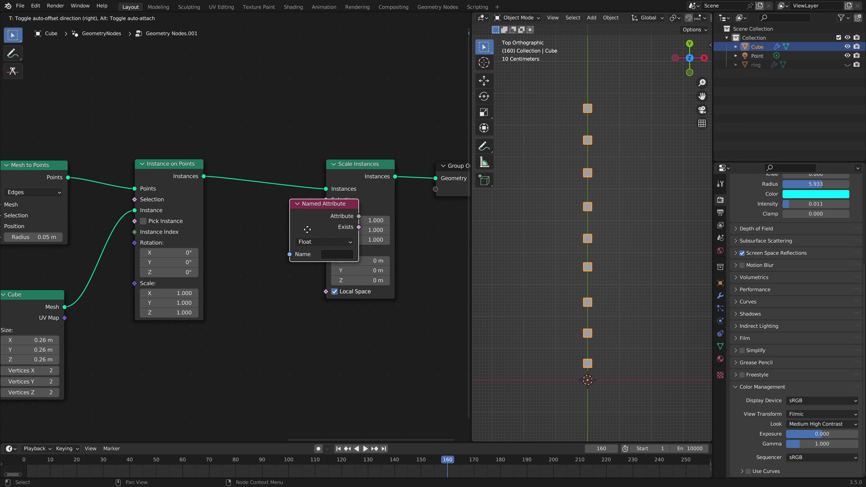
left_click(269, 278)
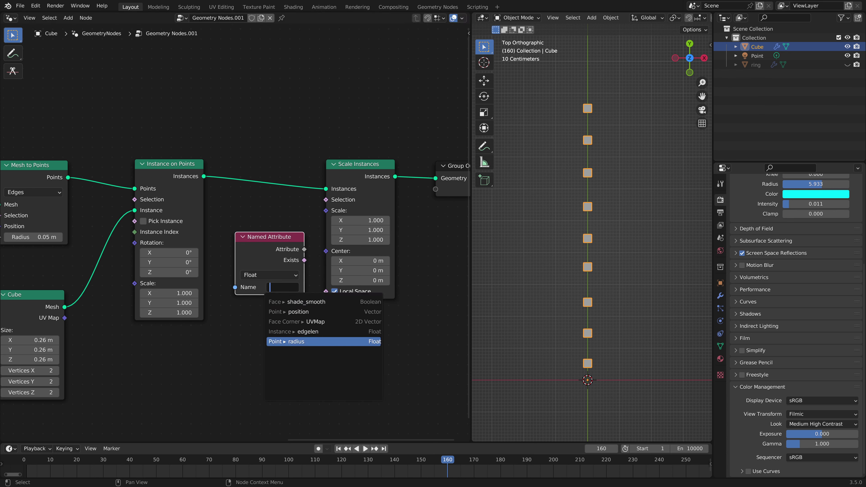
left_click(307, 332)
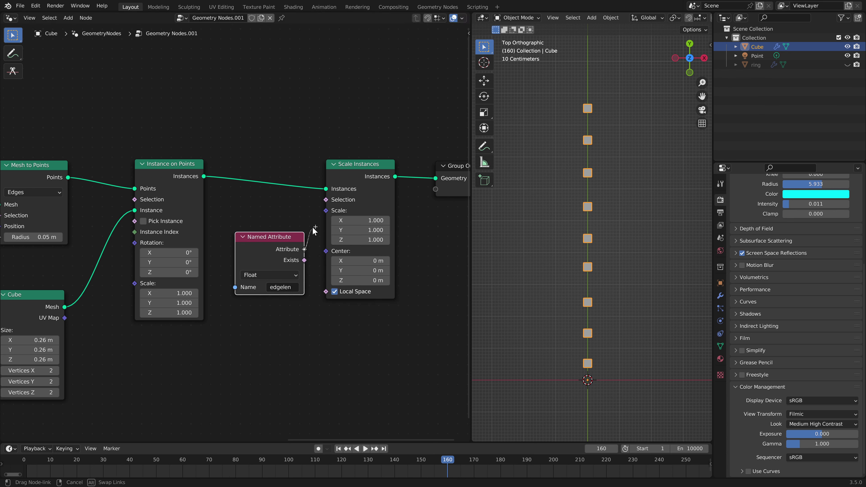
left_click_drag(304, 250, 326, 210)
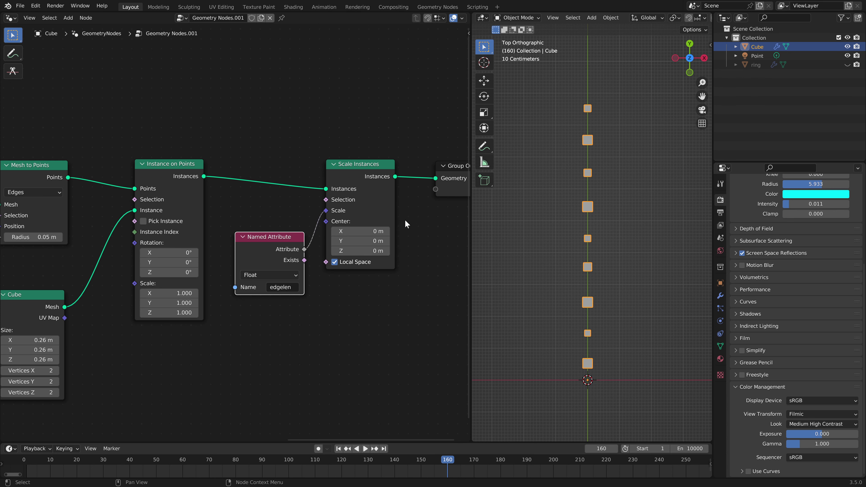
middle_click_drag(406, 224, 235, 254)
left_click_drag(325, 193, 442, 195)
left_click_drag(294, 190, 355, 197)
mouse_move(96, 267)
left_mouse_down()
mouse_move(185, 257)
mouse_move(223, 242)
left_mouse_up()
Step: Set all three Cube size values to 1 m
middle_click_drag(122, 329, 470, 273)
left_click_drag(205, 335, 204, 316)
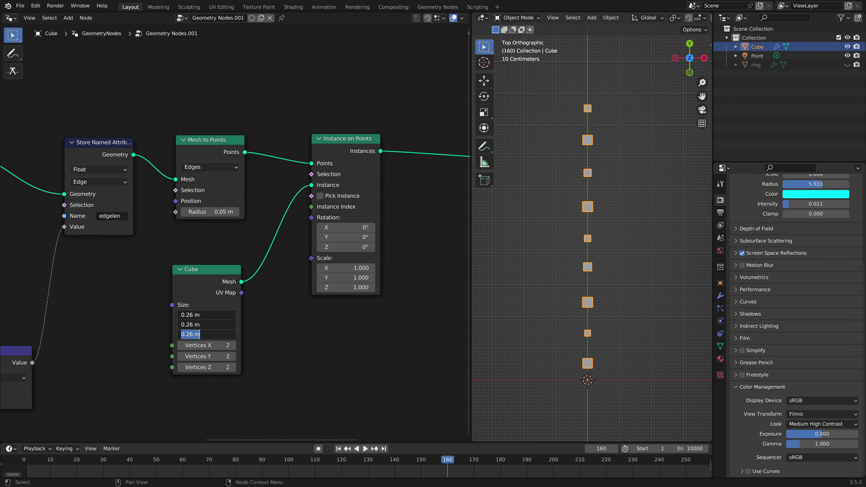
type("1")
key("Return")
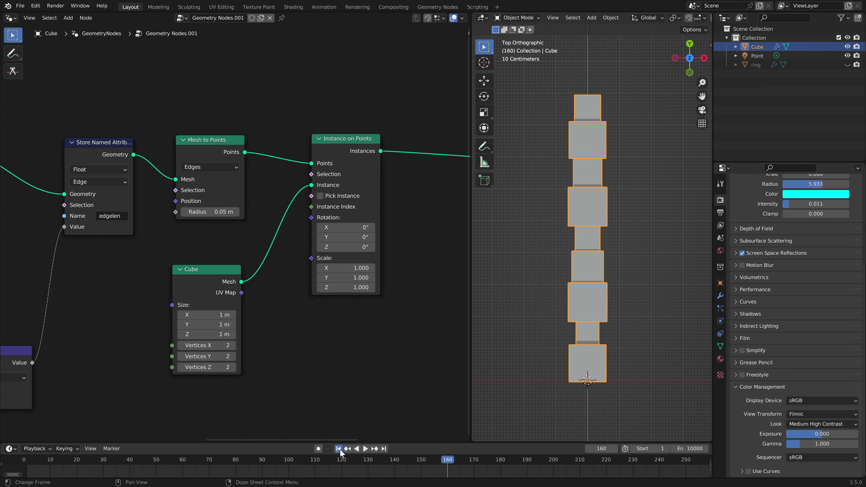
Step: Play the animation from frame 1, stop it, and select the Cube node
left_click(339, 449)
left_click(365, 449)
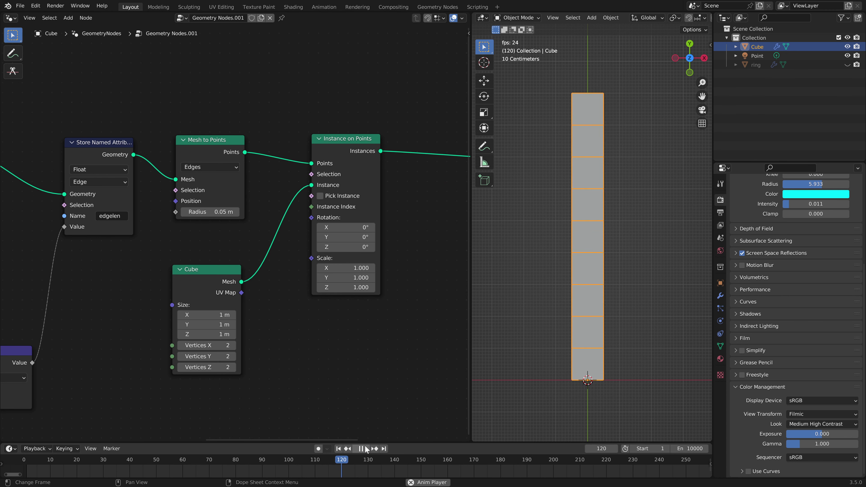
left_click(366, 450)
left_click(213, 275)
Step: Replace the Cube node with an Ico Sphere as the instance shape
key("Delete")
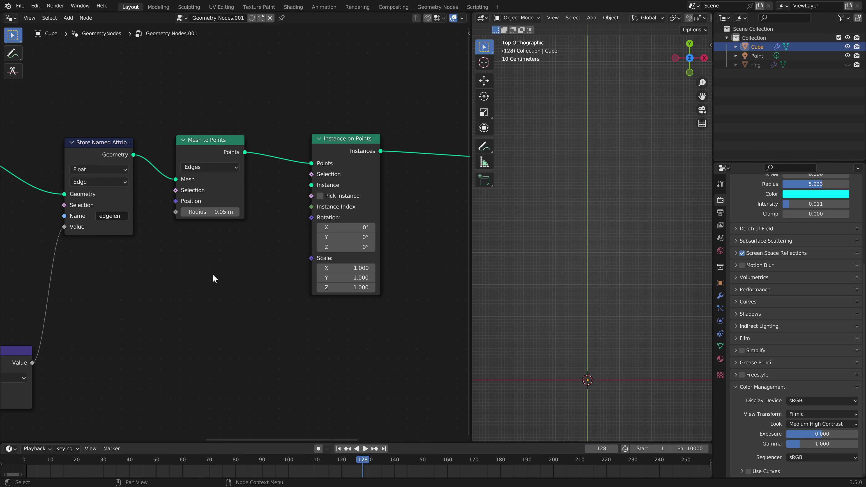
key("shift+a")
left_click(212, 274)
type("ic")
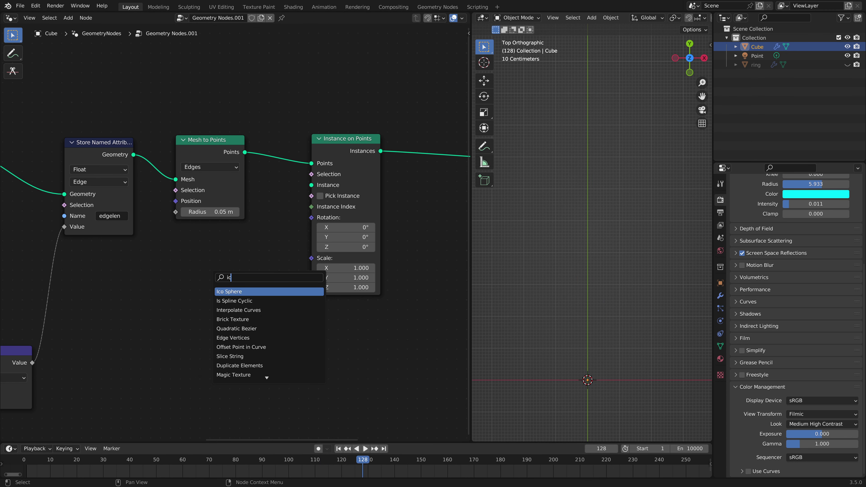
type("o")
key("Return")
left_click(170, 322)
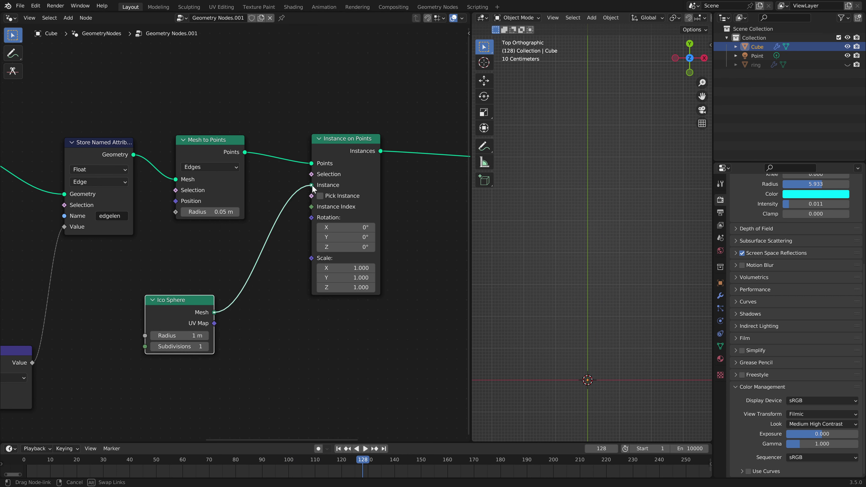
left_click_drag(214, 313, 312, 185)
Step: Insert a Dual Mesh node after the Ico Sphere
key("shift+a")
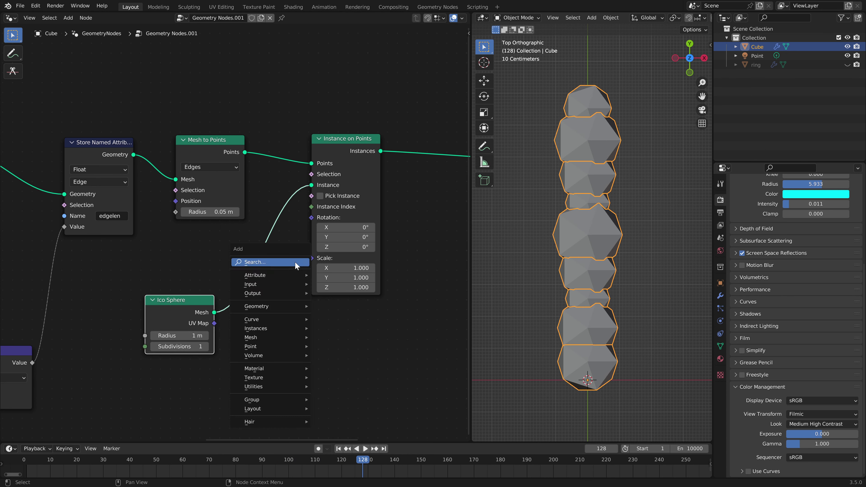
left_click(295, 262)
type("dua")
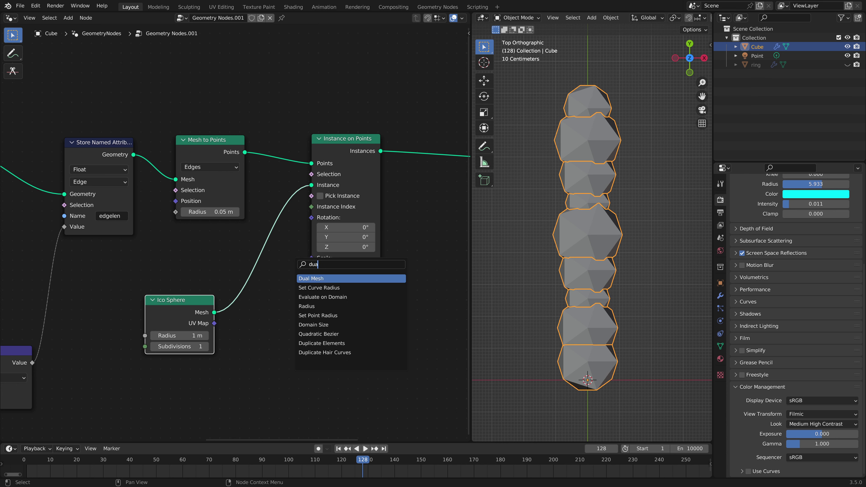
type("l")
key("Return")
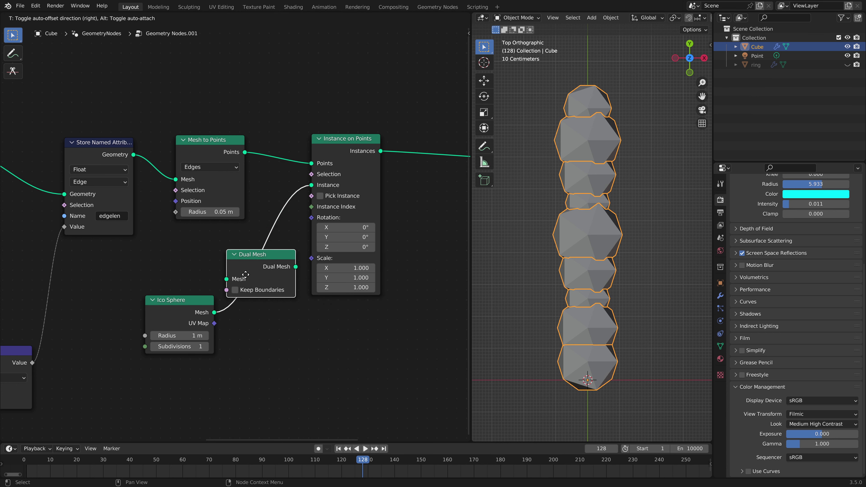
left_click(257, 279)
Step: Set the Ico Sphere to 3 subdivisions and 0.5 m radius
left_click(205, 347)
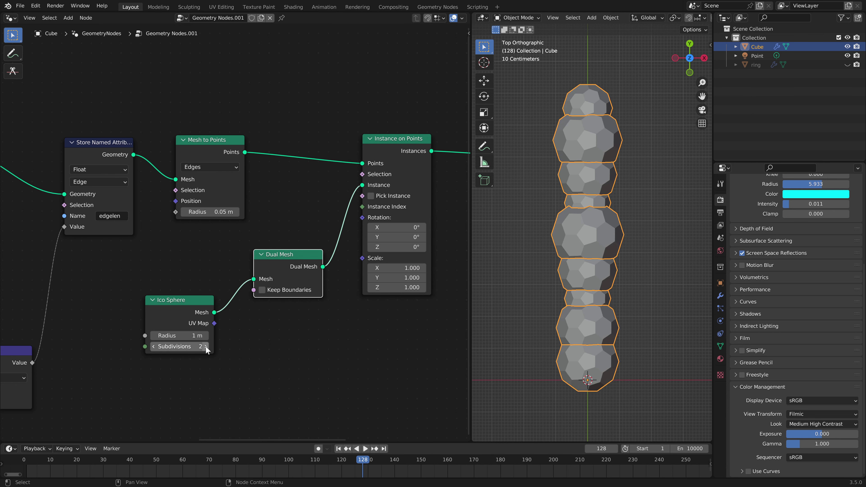
left_click(206, 346)
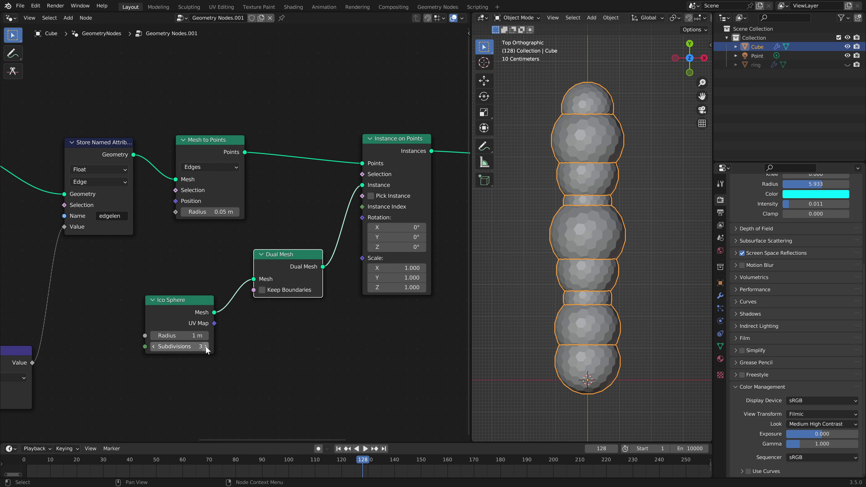
left_click(178, 335)
type("0.5")
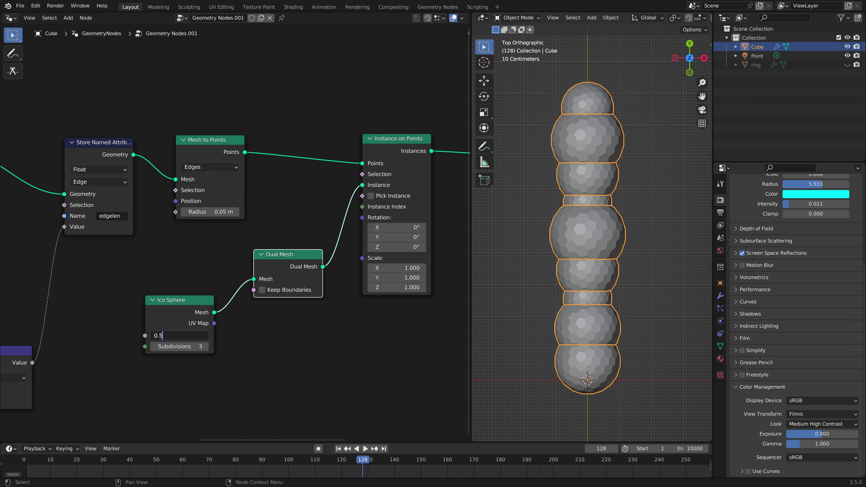
key("Return")
Step: Replay the animation from frame 1 and orbit to a tilted perspective
left_click_drag(196, 307, 174, 327)
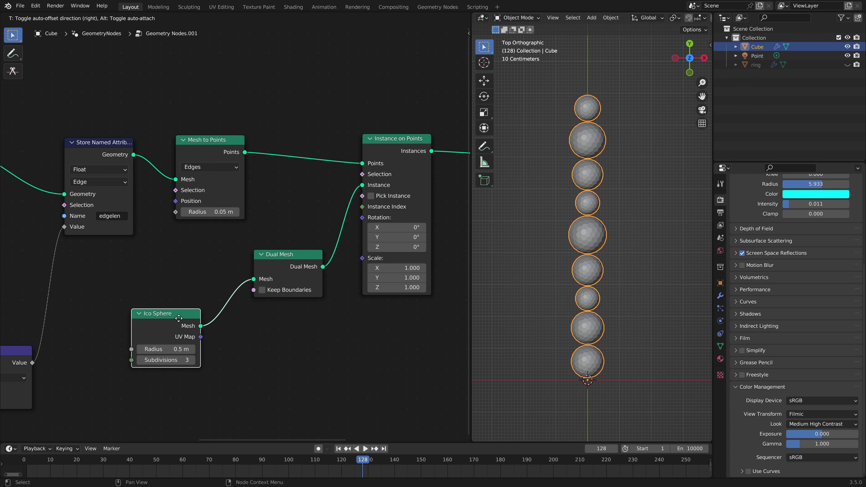
left_click(338, 449)
left_click(365, 449)
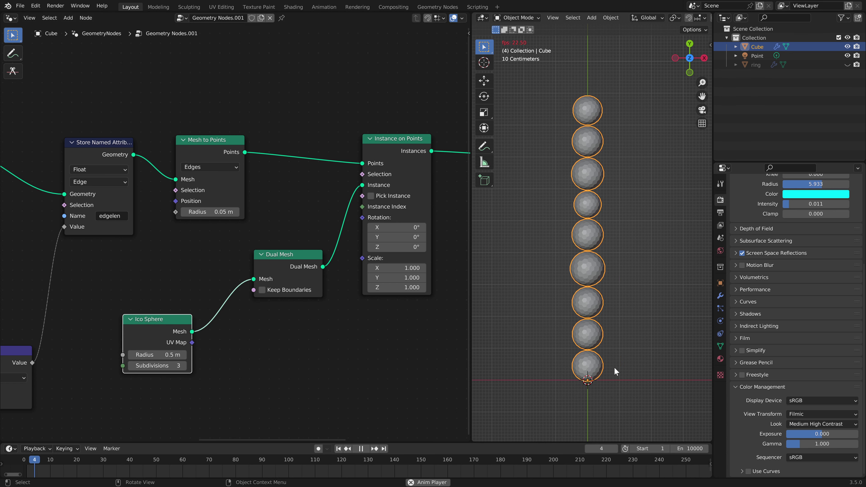
middle_click_drag(615, 367, 587, 300)
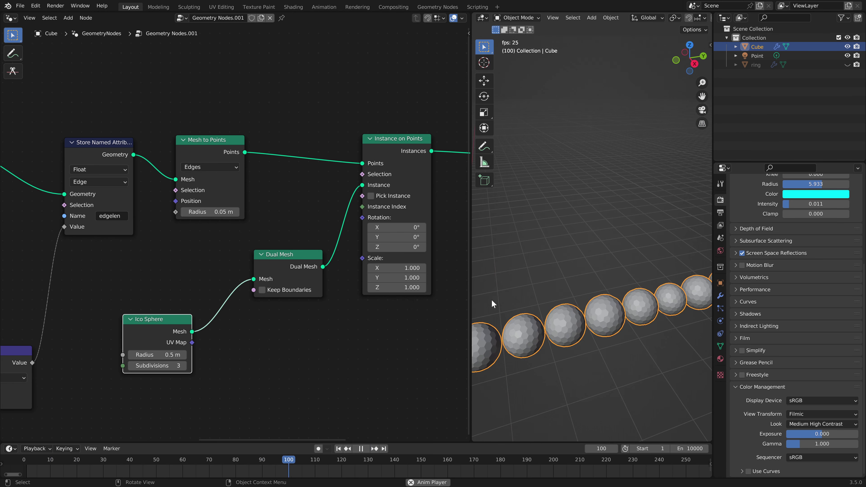
Step: Widen the 3D view over the node editor, zoom out, and stop playback at frame 343
left_click_drag(471, 280, 179, 279)
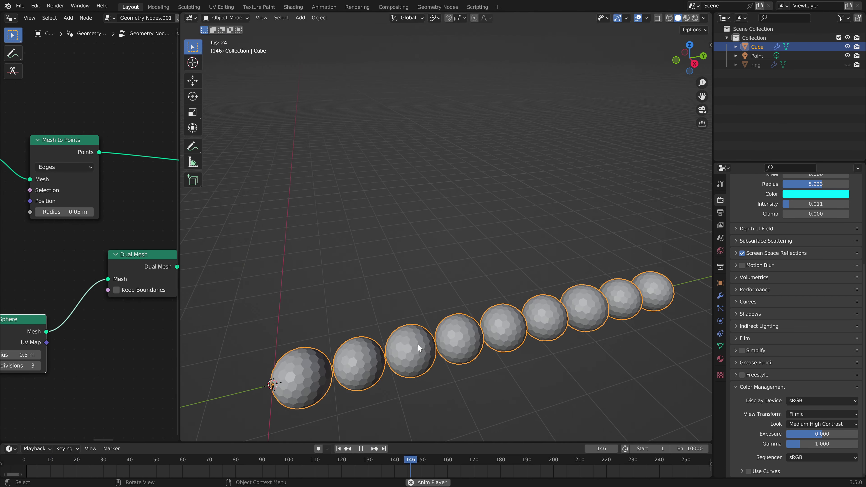
middle_click_drag(418, 344, 422, 257, "shift")
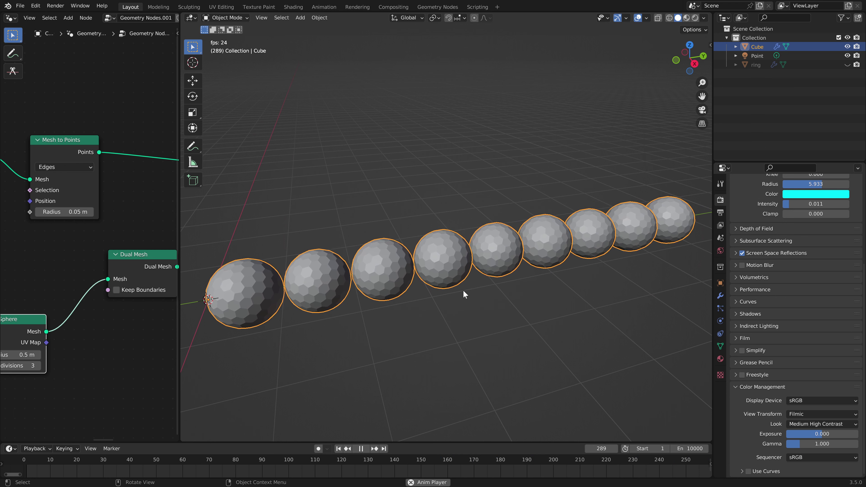
scroll(464, 291, "down", 2)
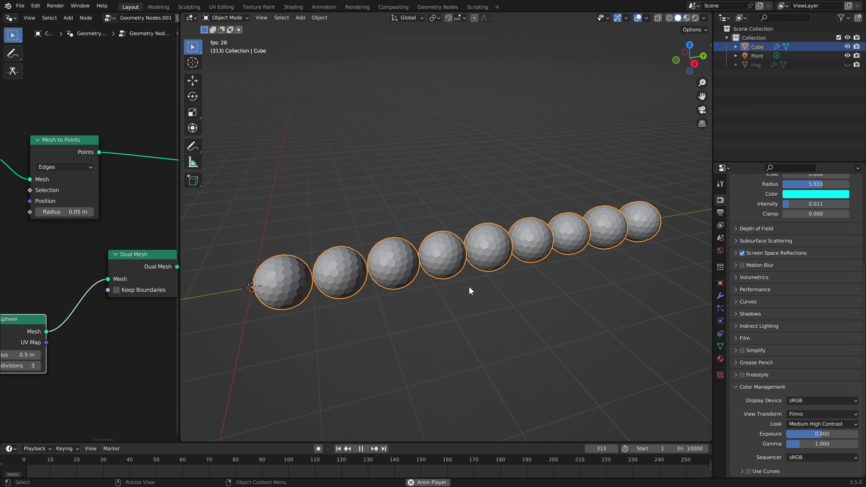
left_click(362, 449)
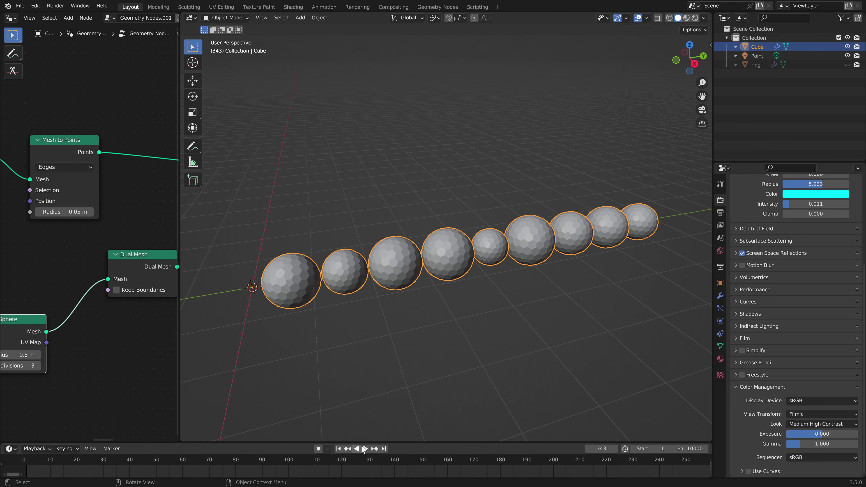
Step: Hide the Cube, show the ring object in top view, and turn off viewport overlays
left_click(847, 47)
left_click(848, 65)
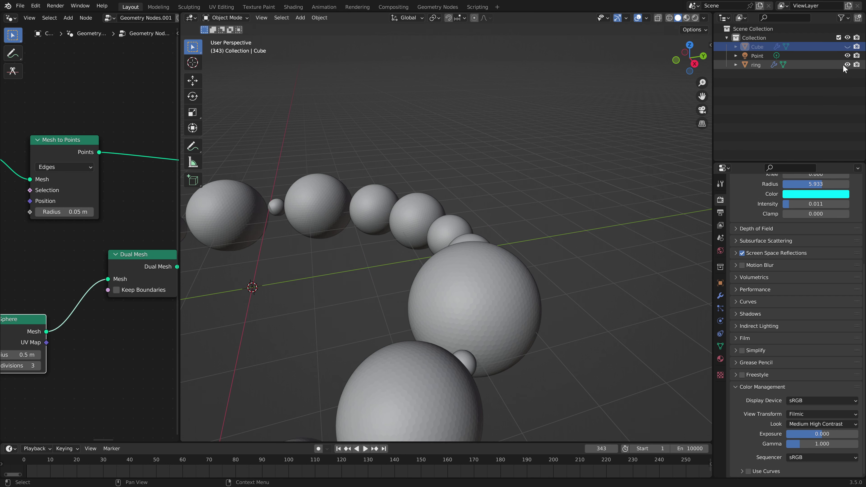
scroll(481, 273, "down", 4)
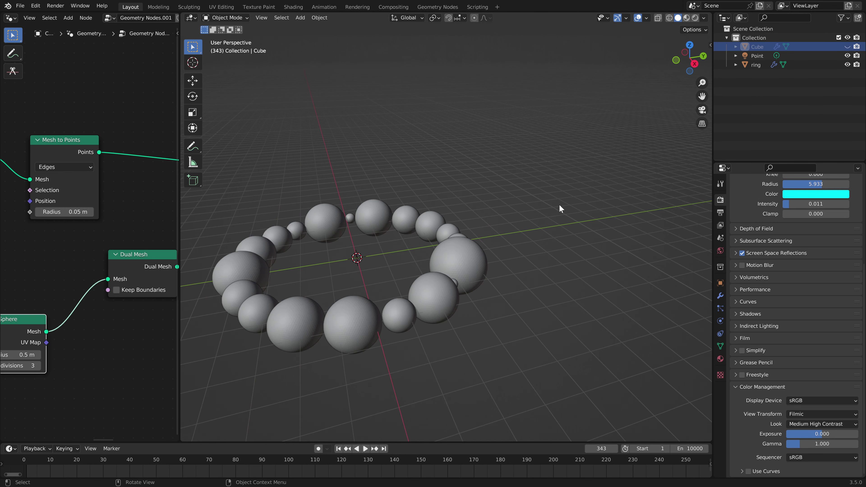
key("KP_7")
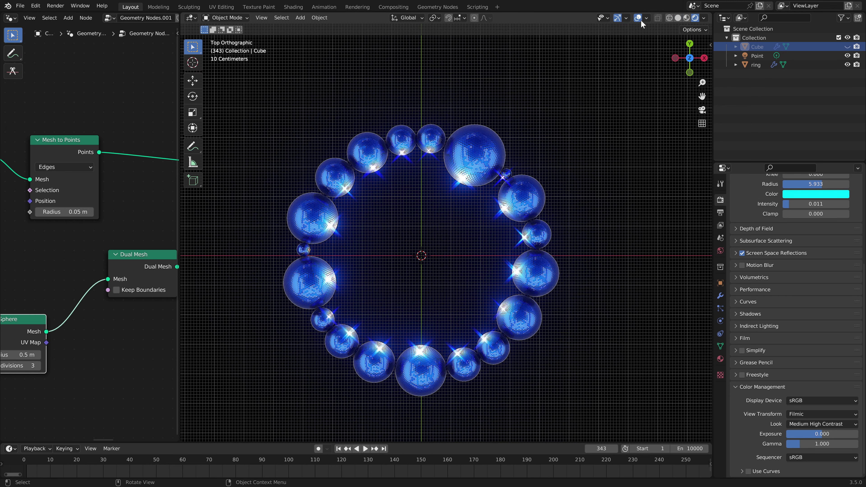
left_click(637, 19)
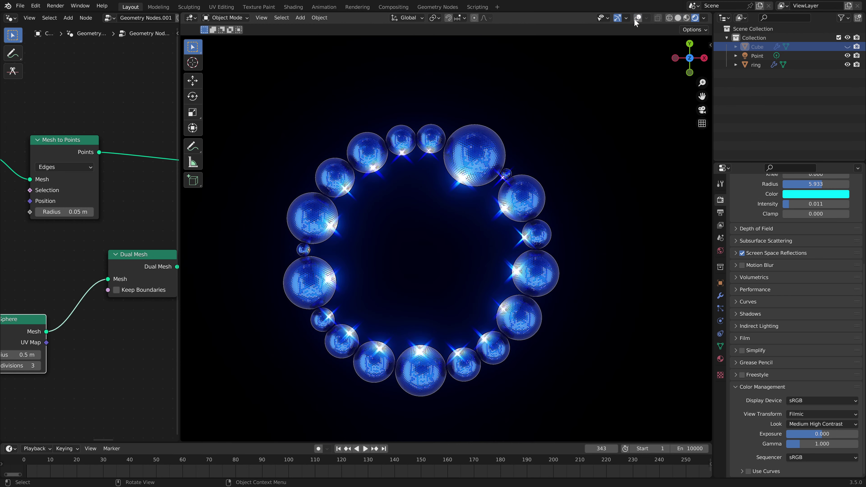
Step: Play the ring animation full-screen from a tilted perspective, then restore the layout
key("ctrl+space")
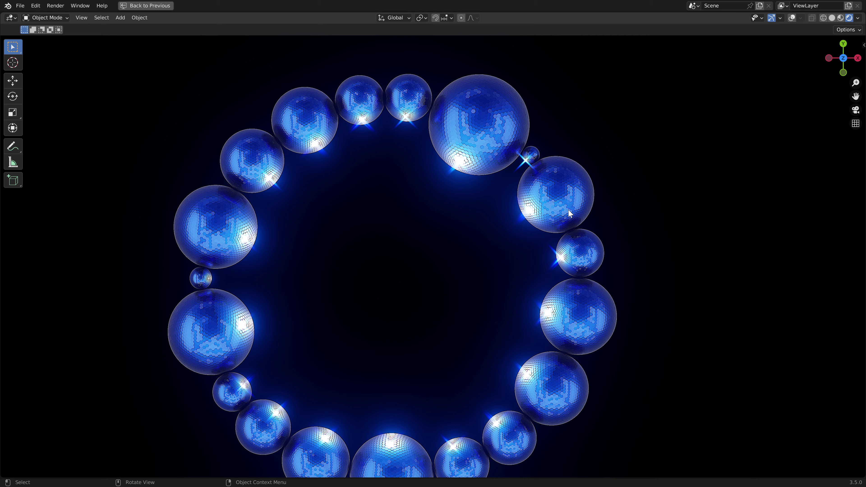
key("KP_8")
key("KP_8")
key("KP_8")
key("KP_8")
middle_click_drag(575, 234, 587, 172, "shift")
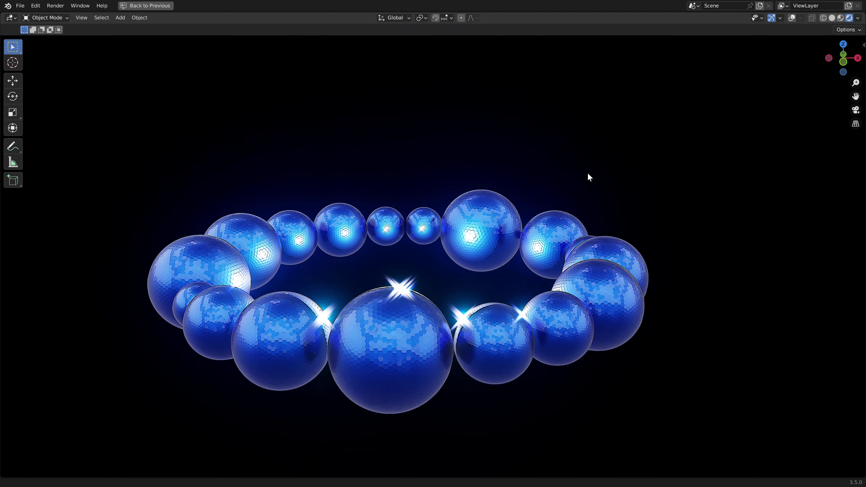
key("space")
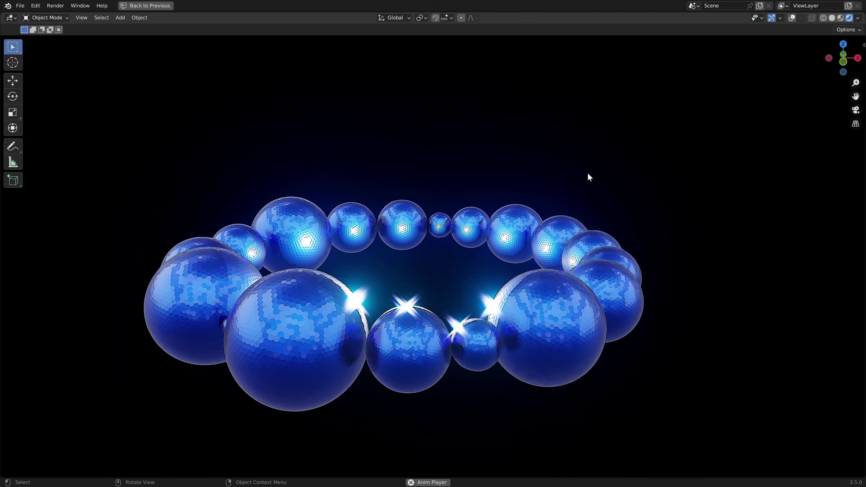
key("KP_2")
key("KP_2")
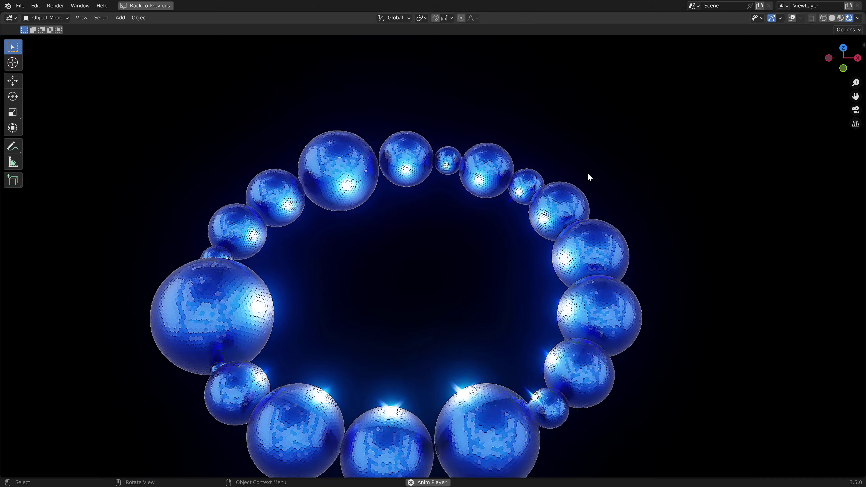
key("KP_2")
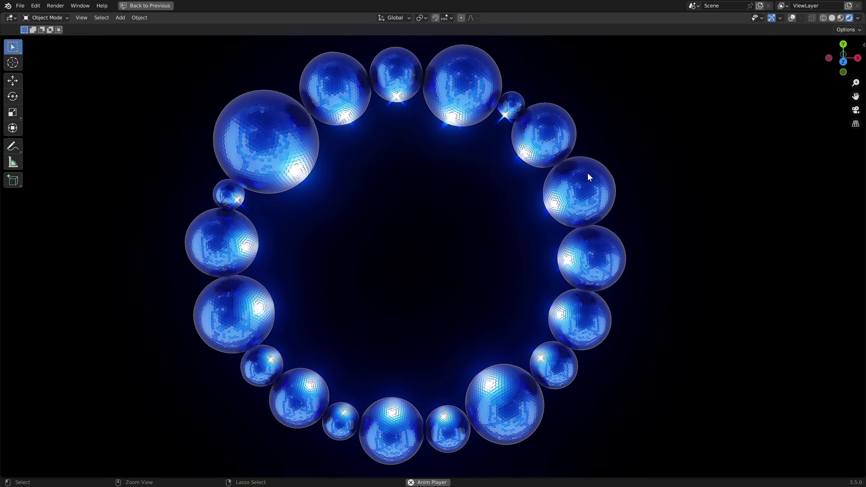
key("ctrl+alt+space")
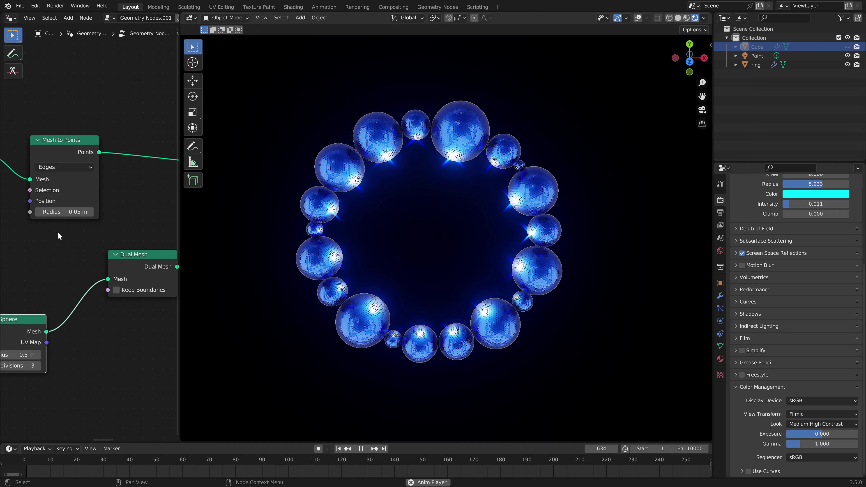
Step: In the Cube's node tree, try Ico Sphere subdivisions of 2 and 1, then restore 3
scroll(83, 268, "down", 1)
middle_click_drag(83, 269, 127, 234)
left_click(36, 321)
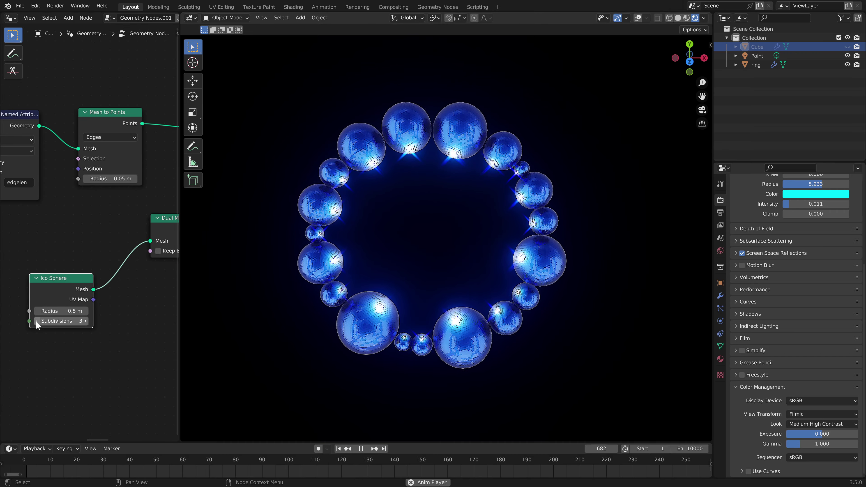
left_click(36, 321)
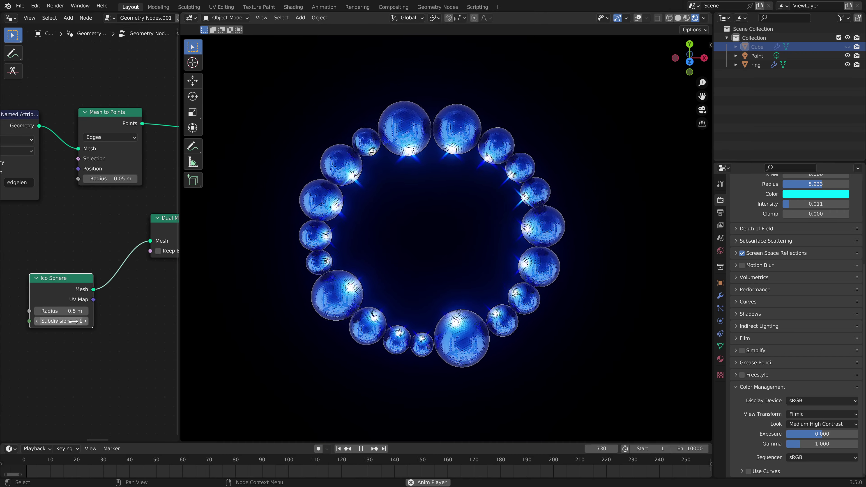
left_click(85, 321)
left_click(85, 321)
left_click(721, 296)
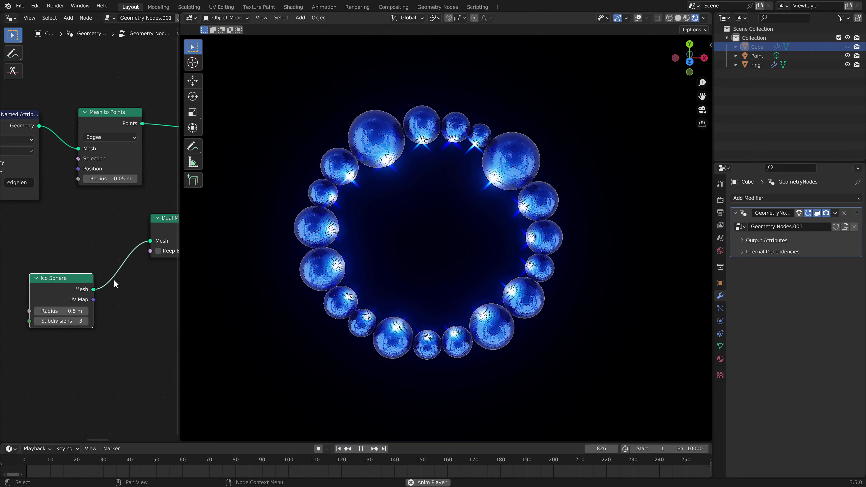
key("Home")
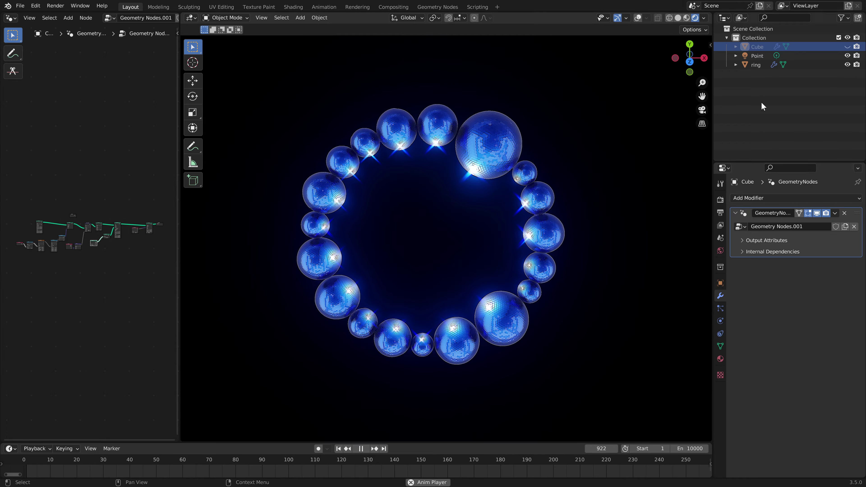
Step: On the ring, try Ico Sphere subdivisions of 3 and 4, then view the ring tilted
left_click(757, 67)
scroll(104, 249, "up", 3)
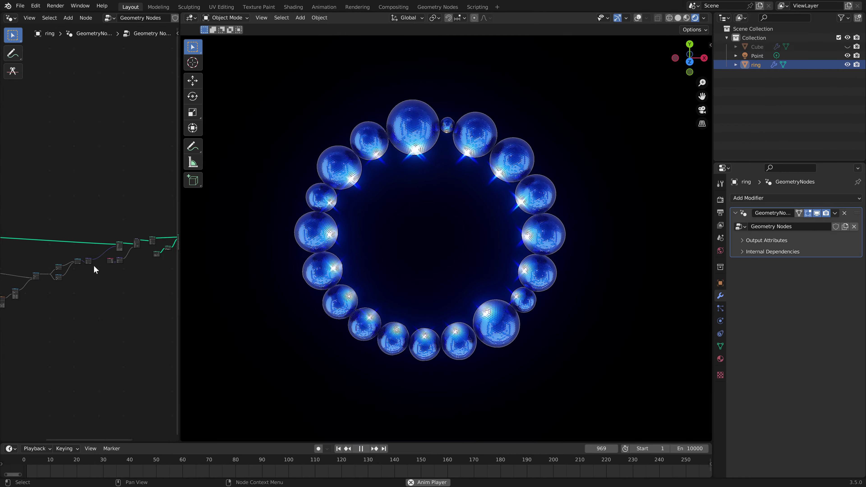
scroll(93, 265, "up", 2)
middle_click_drag(118, 262, 165, 243)
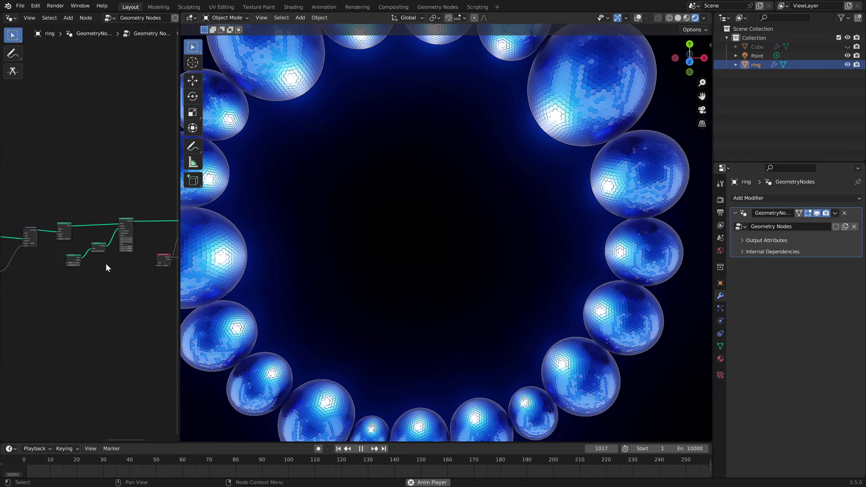
scroll(106, 264, "up", 3)
scroll(102, 280, "up", 3)
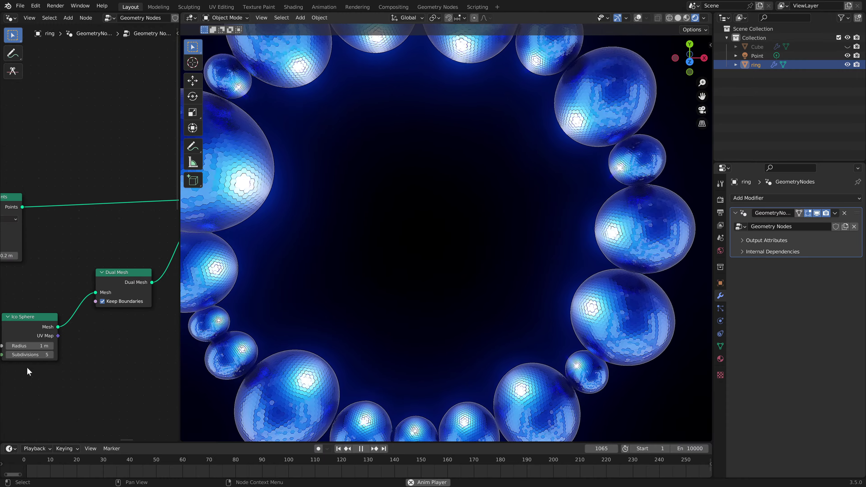
left_click(9, 355)
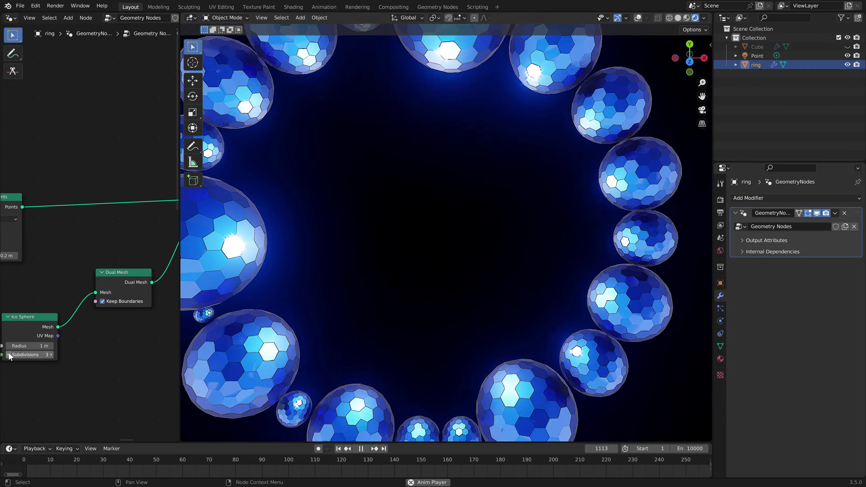
scroll(386, 308, "down", 5)
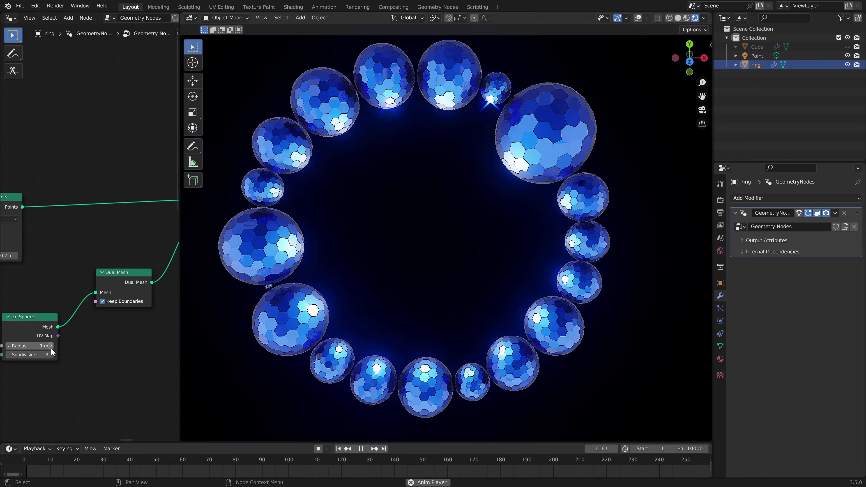
left_click(50, 355)
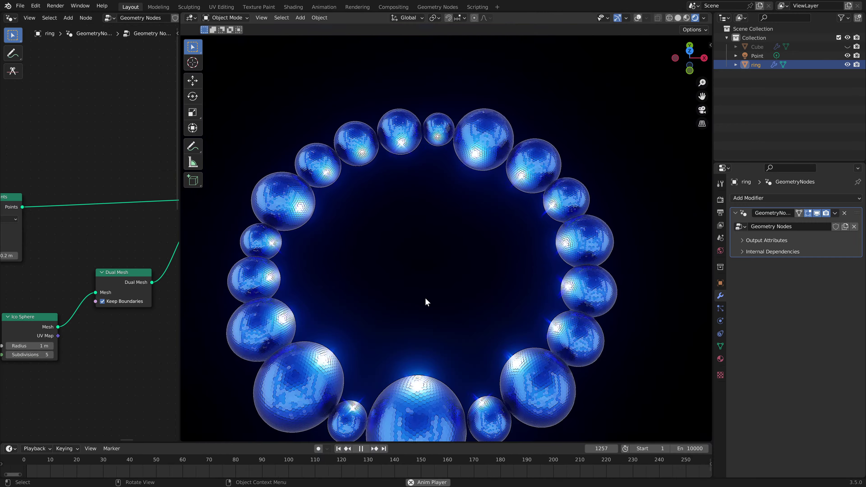
middle_click_drag(425, 299, 441, 290)
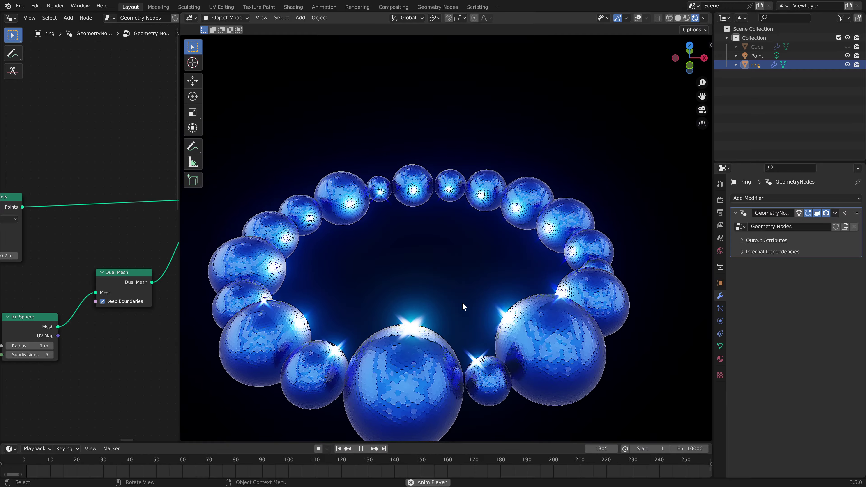
Step: Maximize the 3D view, switch to top view, and center the animating ring
key("ctrl+space")
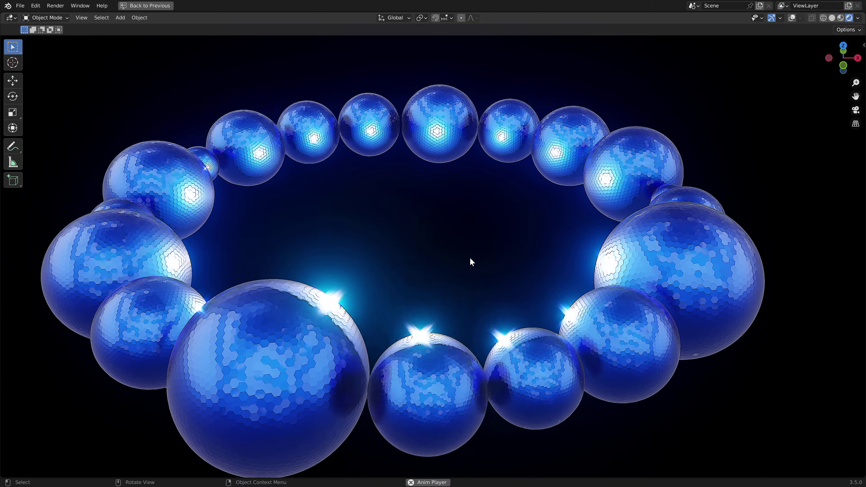
key("KP_7")
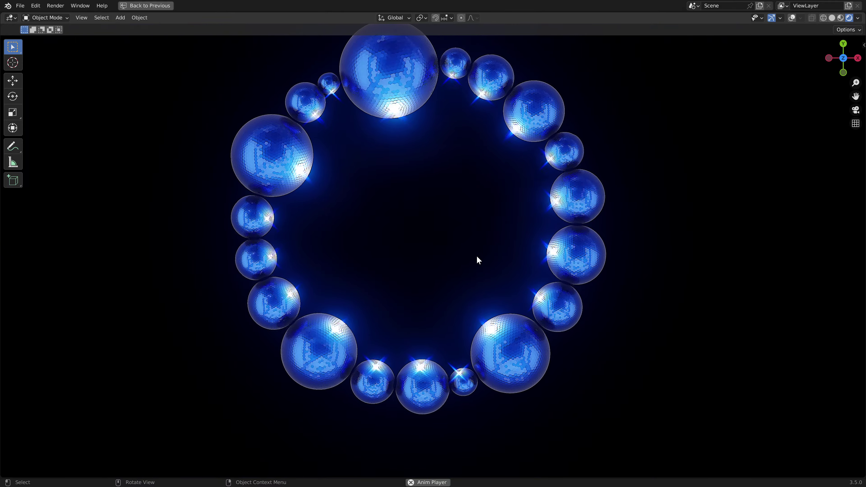
middle_click_drag(477, 256, 498, 294, "shift")
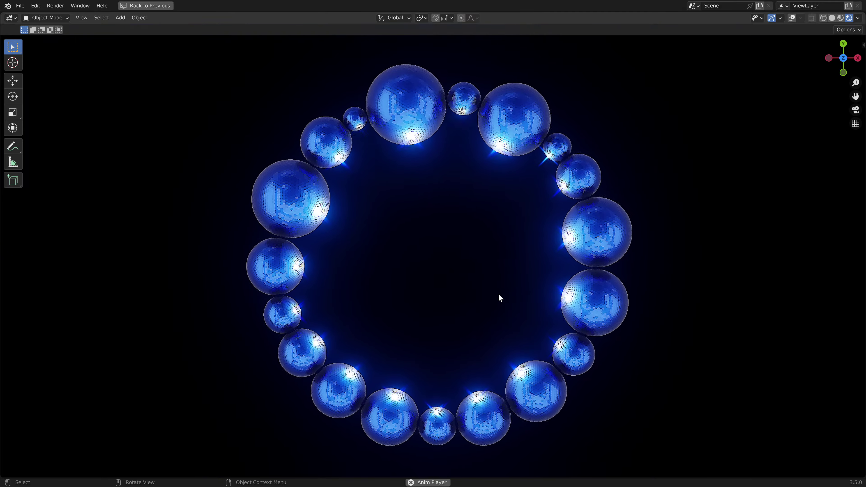